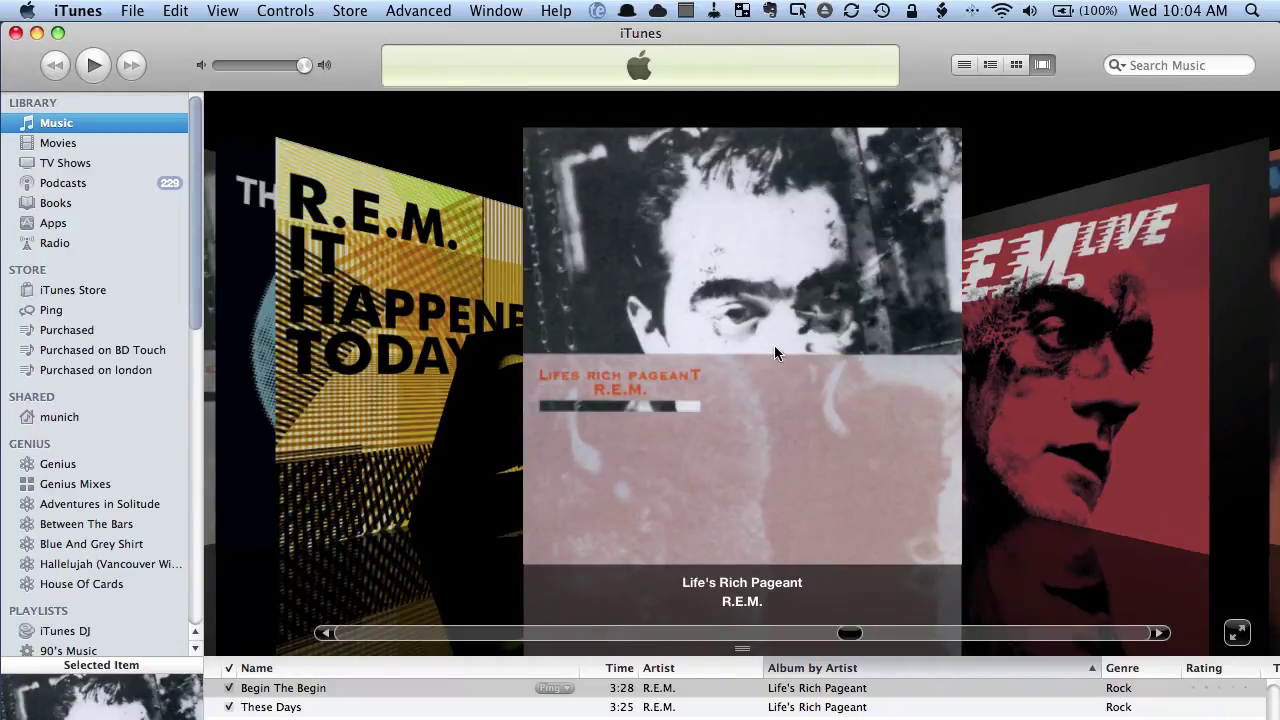
Step: Flip through the iTunes Cover Flow albums past R.E.M. and Radiohead, stopping on Pearl Jam's MTV Unplugged
scroll(775, 348, "up", 5)
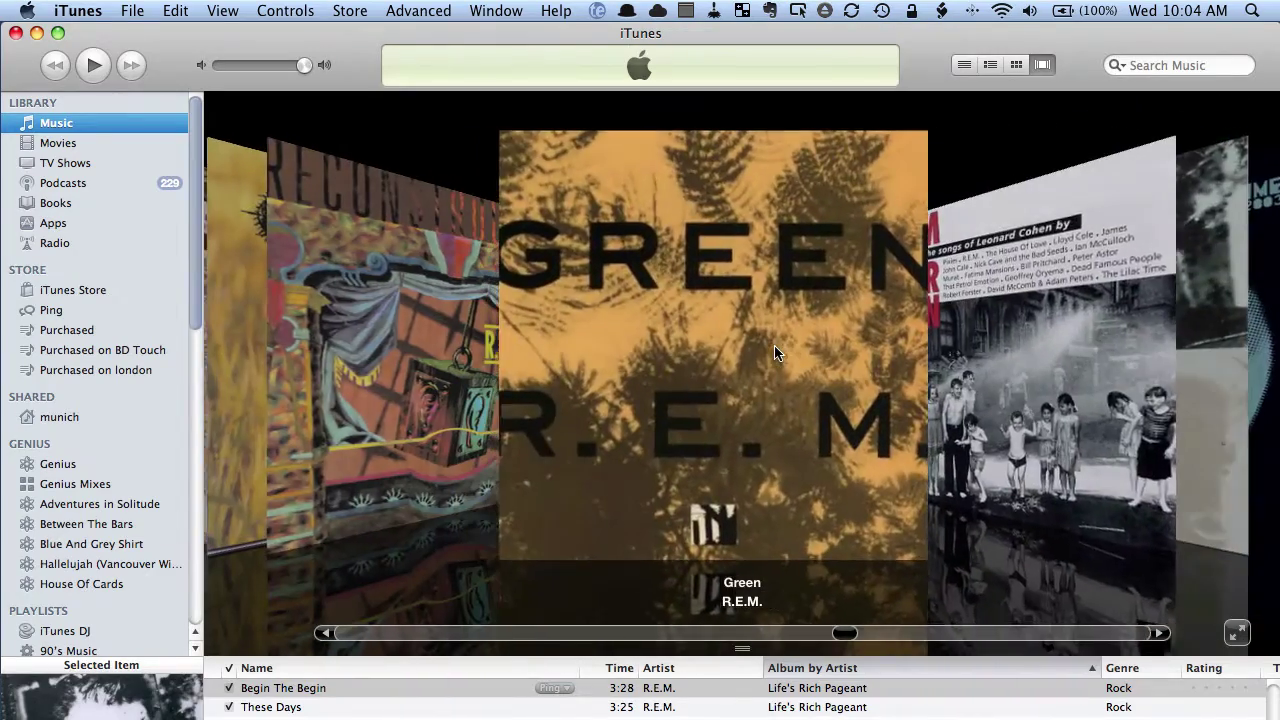
scroll(776, 352, "down", 5)
scroll(776, 352, "up", 5)
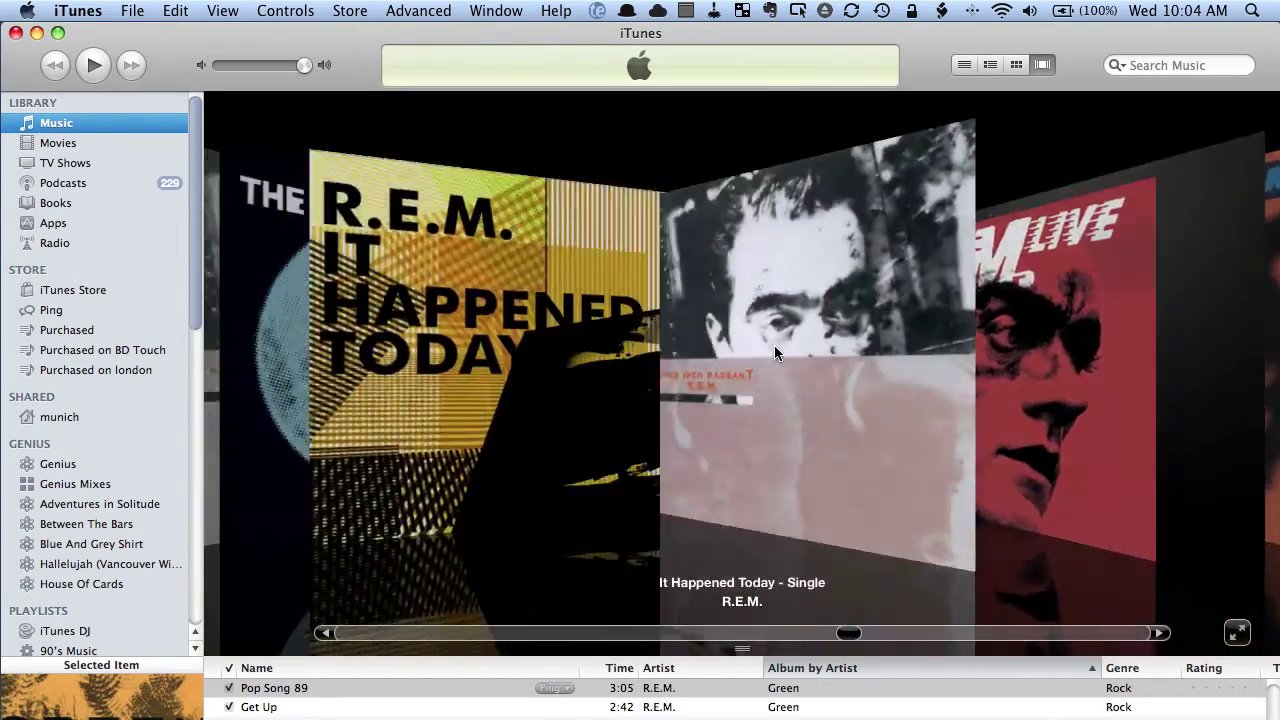
scroll(774, 345, "up", 5)
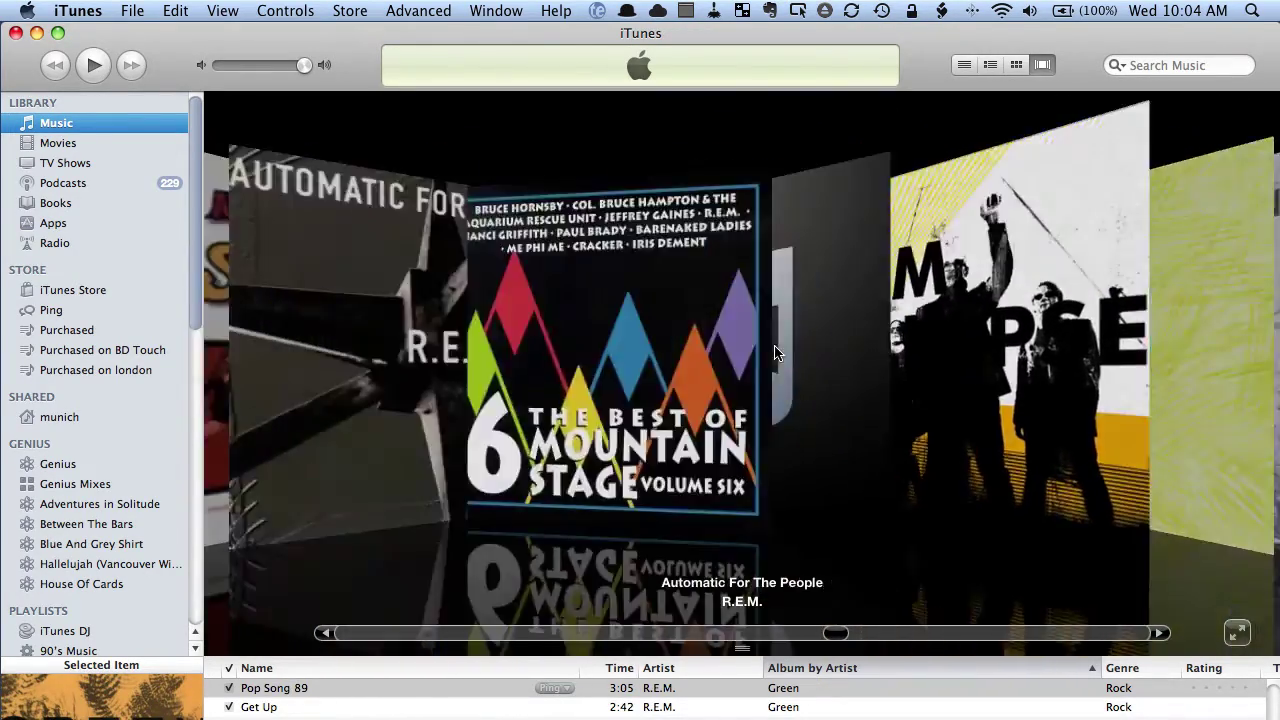
scroll(775, 352, "up", 6)
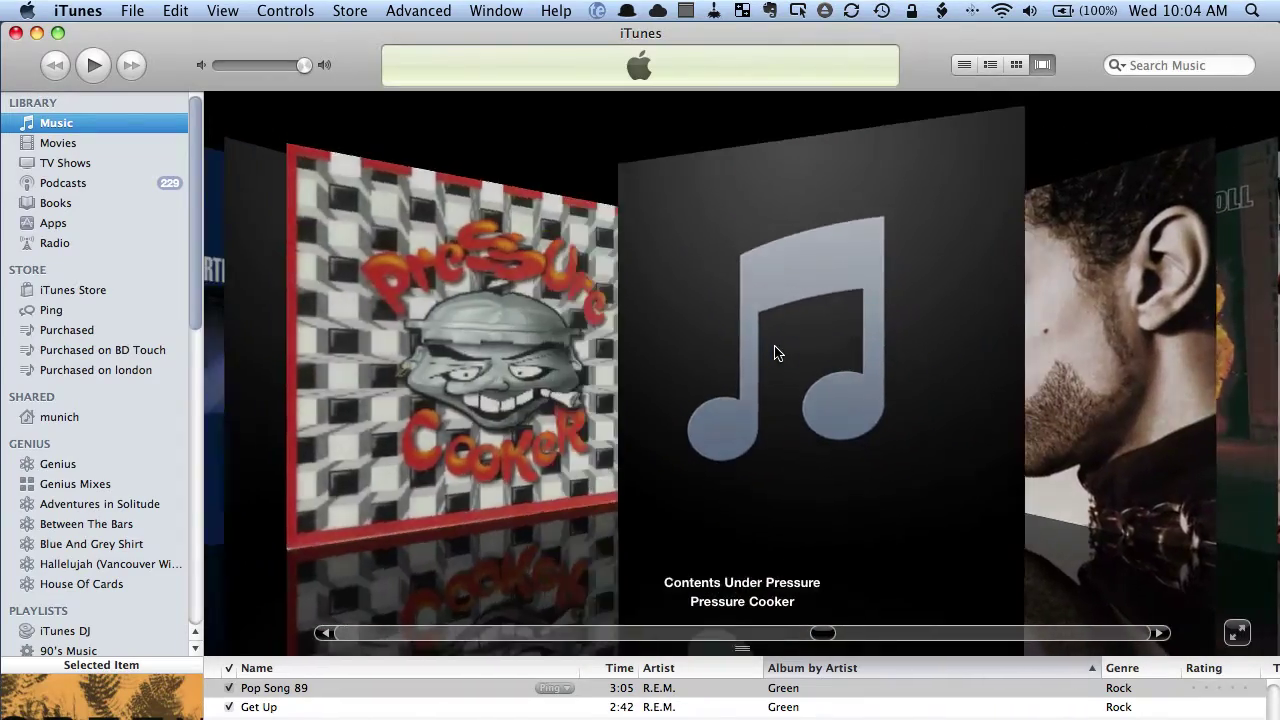
scroll(776, 352, "down", 6)
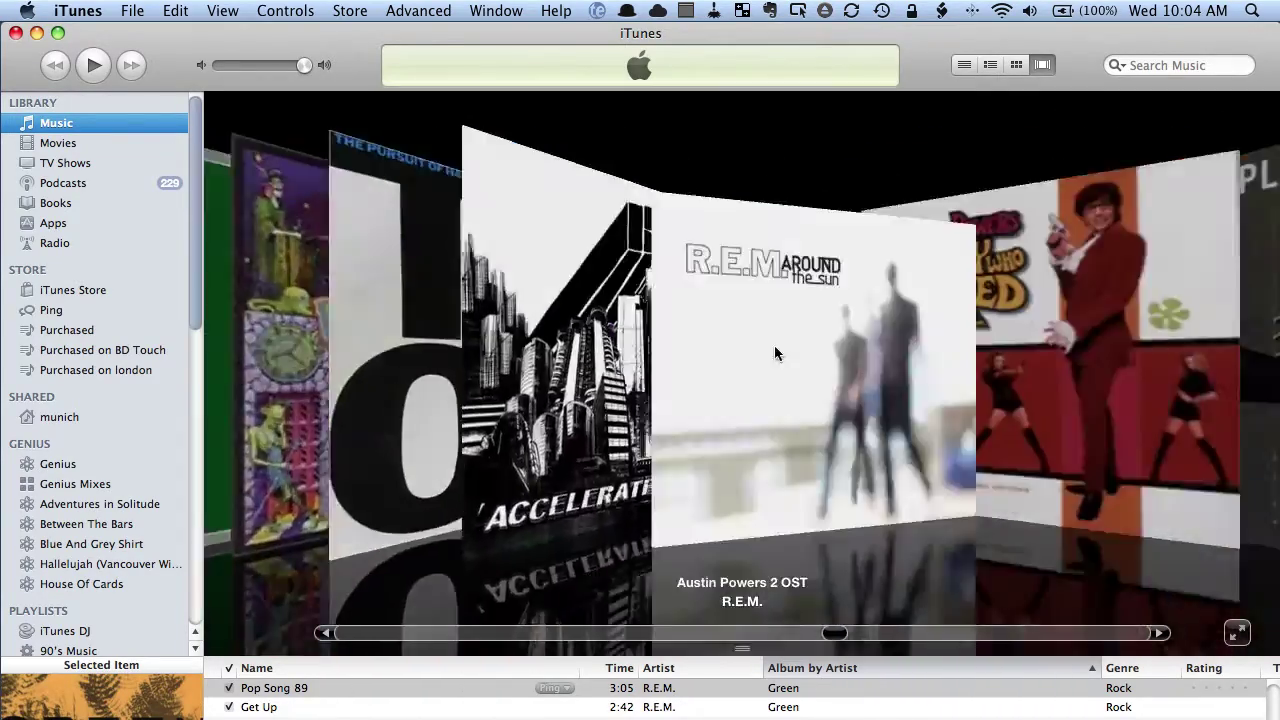
scroll(776, 352, "down", 6)
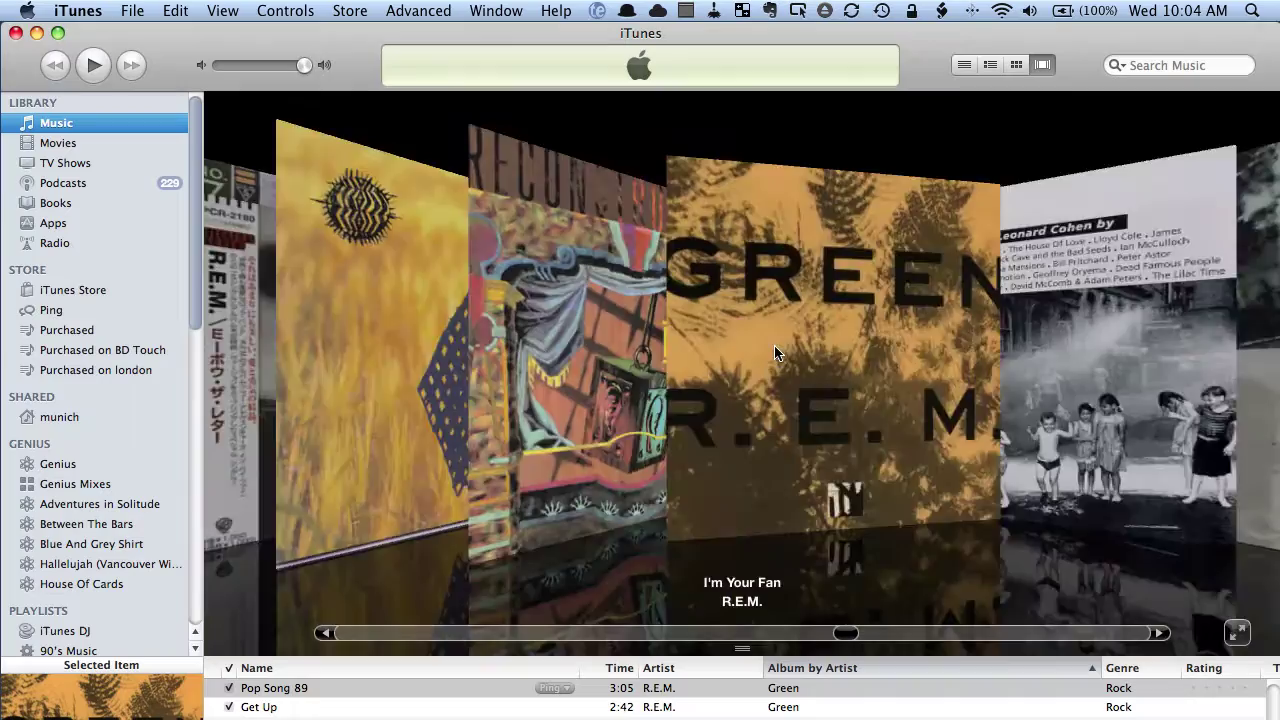
scroll(776, 352, "down", 6)
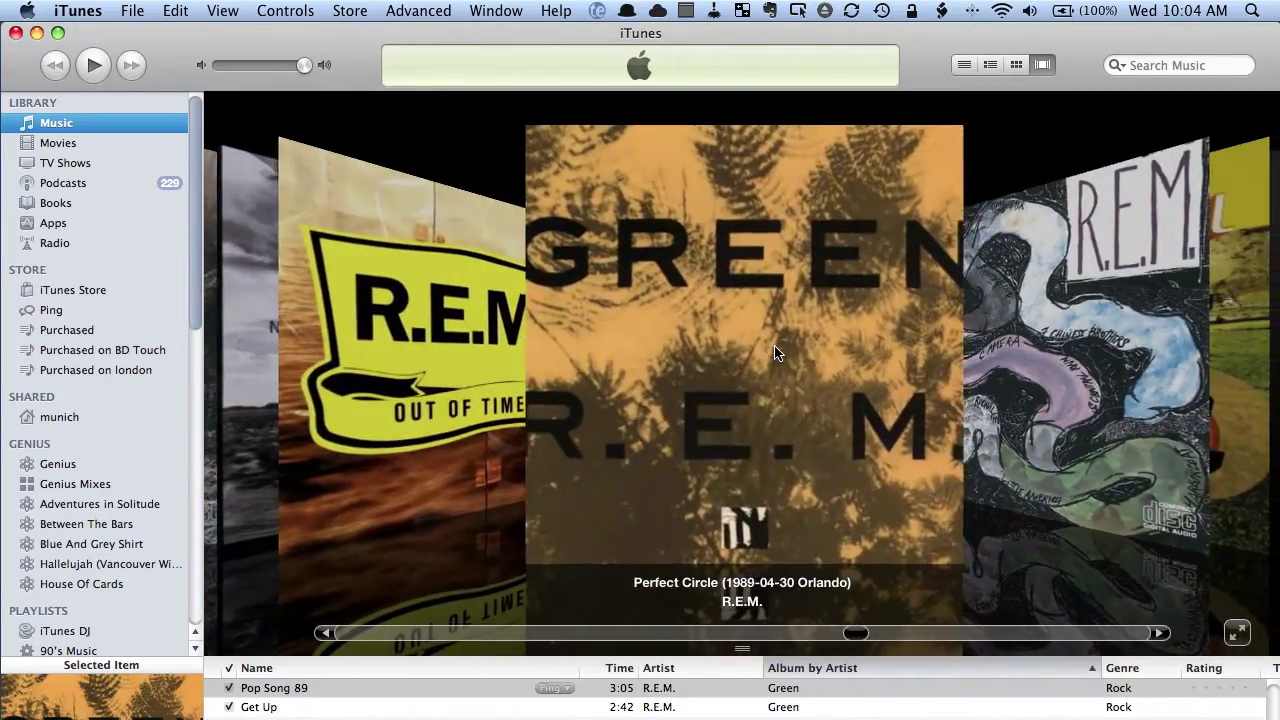
scroll(776, 352, "down", 6)
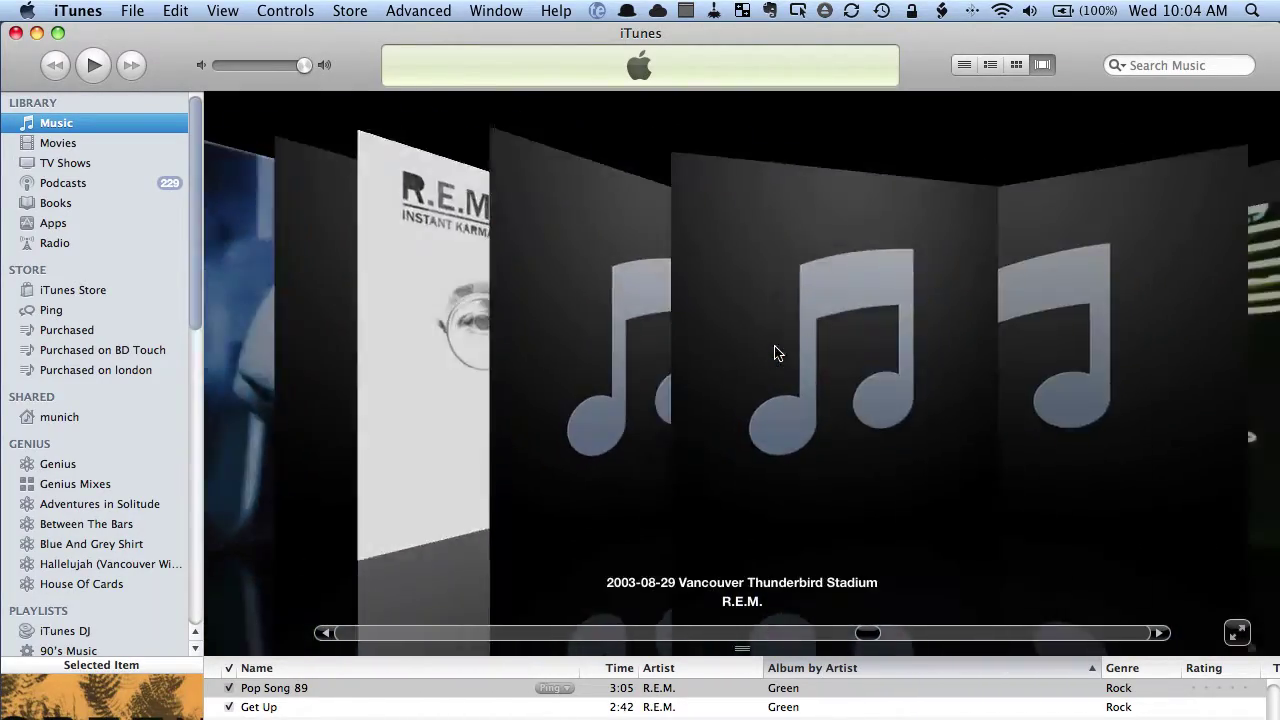
scroll(774, 352, "down", 6)
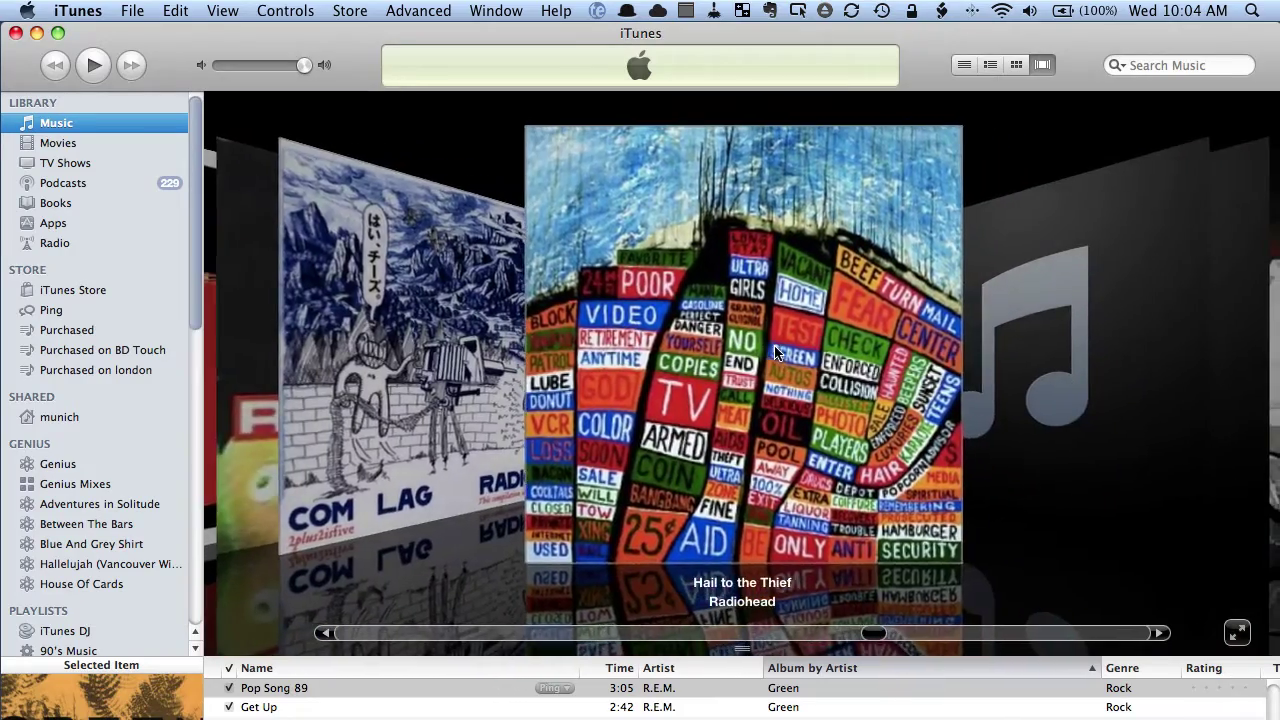
scroll(774, 352, "down", 6)
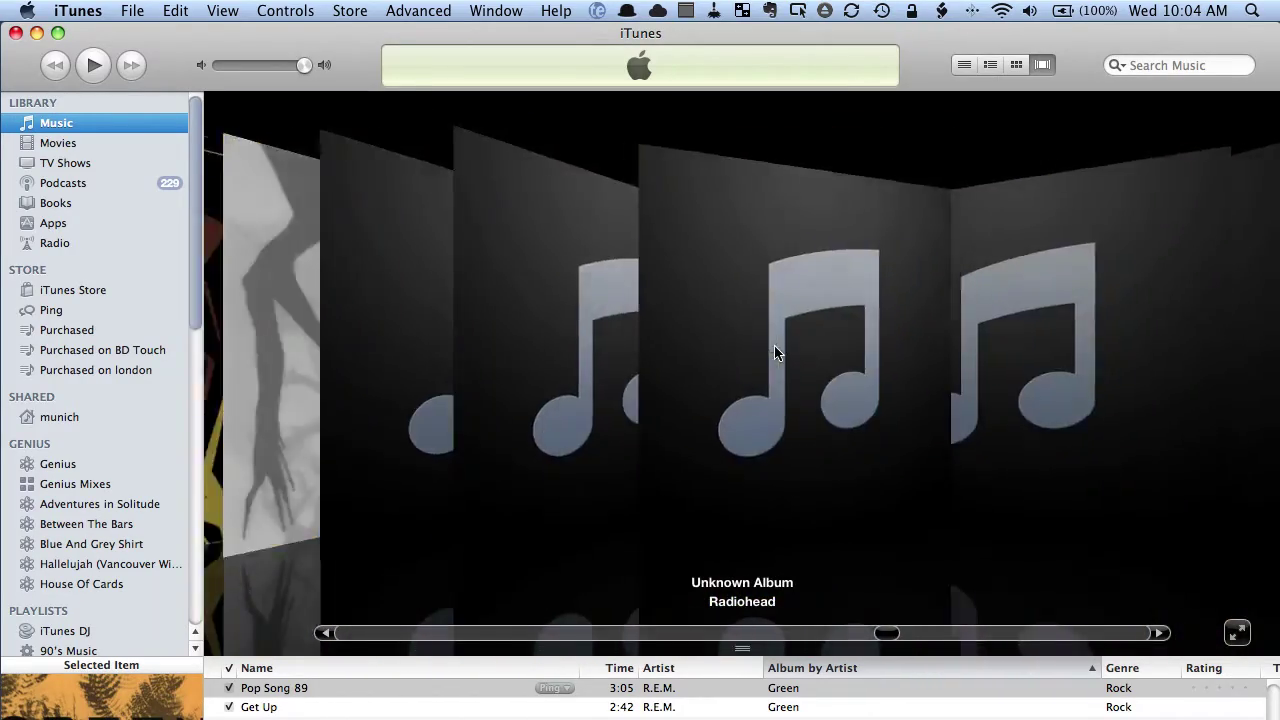
scroll(774, 352, "up", 2)
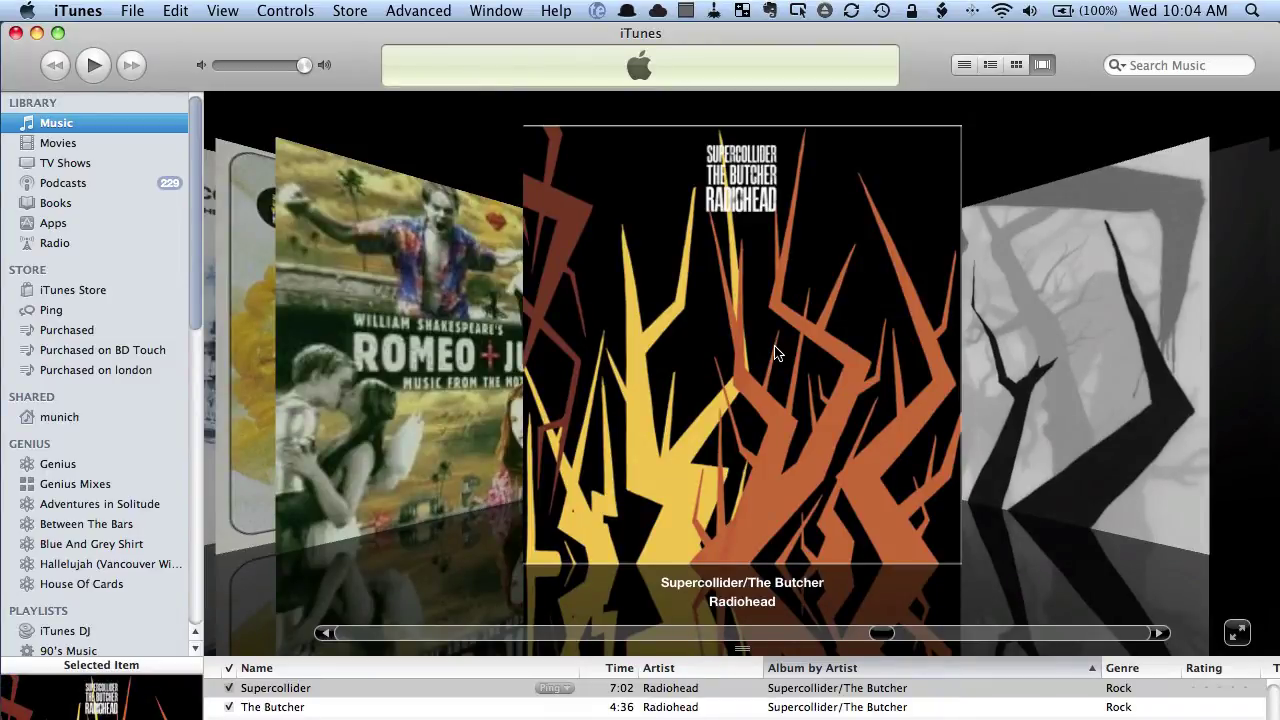
scroll(776, 352, "up", 10)
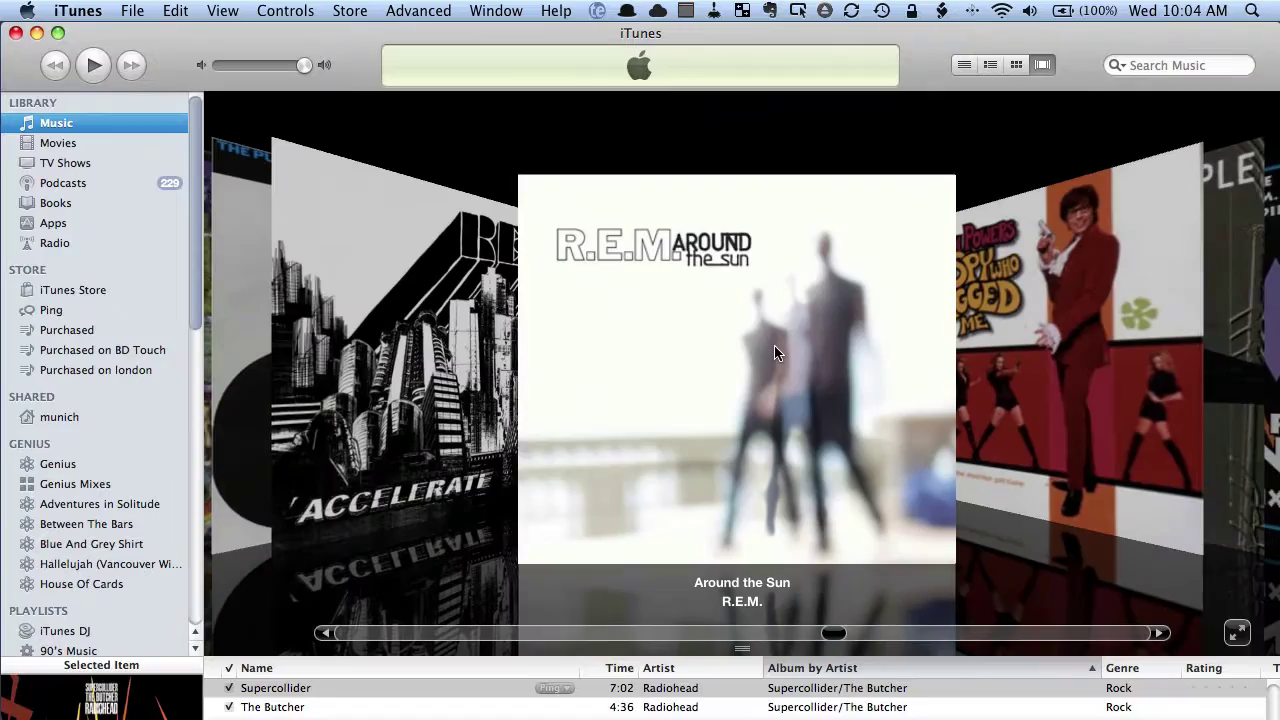
scroll(775, 352, "up", 3)
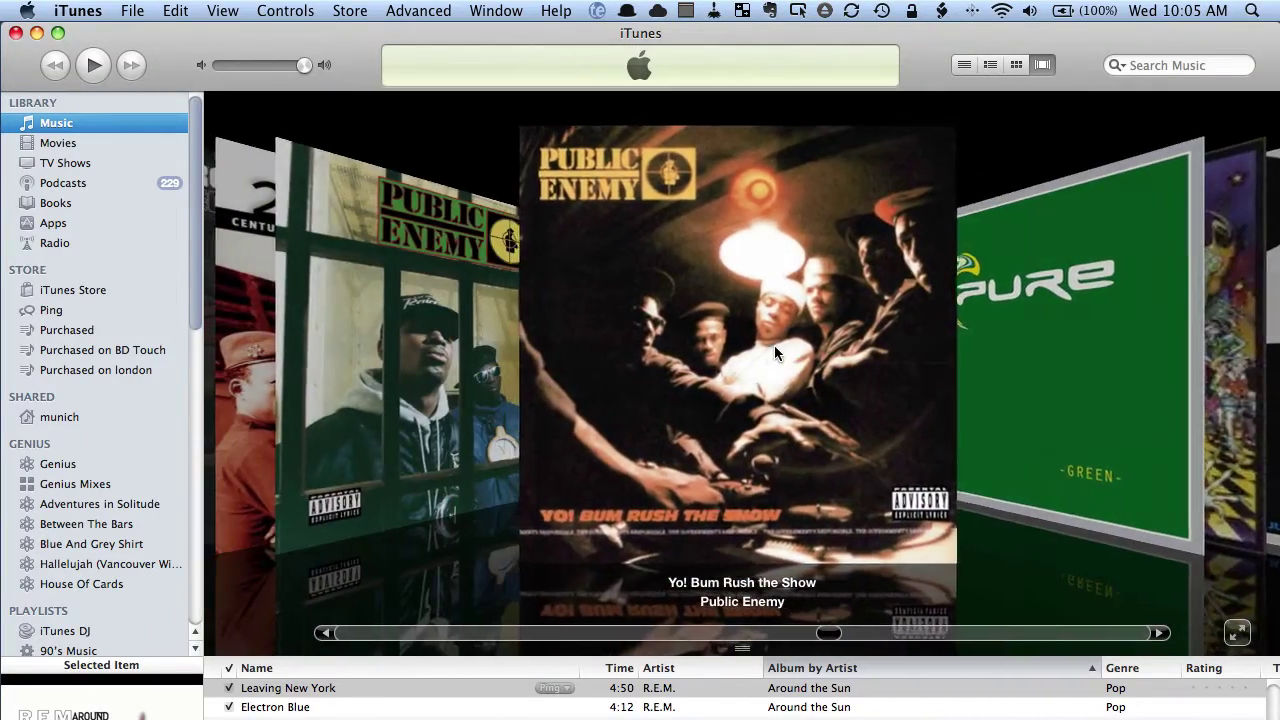
scroll(775, 352, "up", 5)
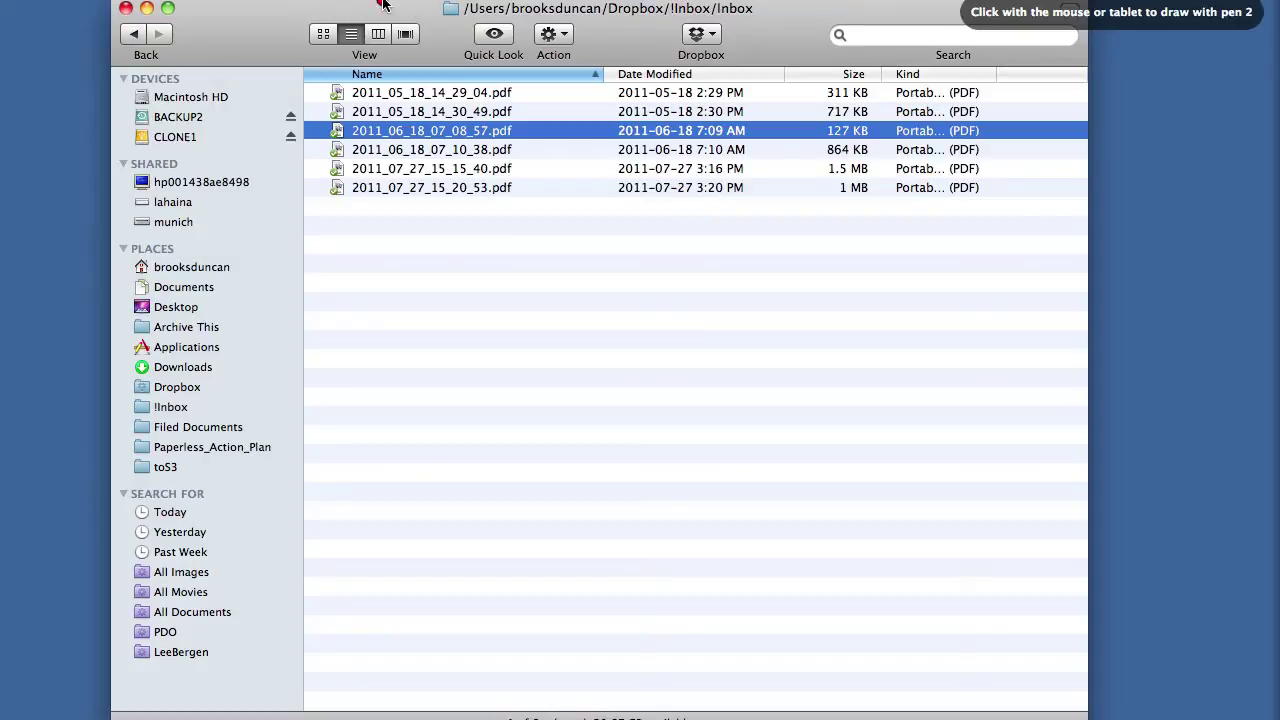
Step: Circle the Column View toolbar button with the annotation pen
mouse_move(386, 18)
left_mouse_down()
mouse_move(352, 38)
mouse_move(396, 20)
left_mouse_up()
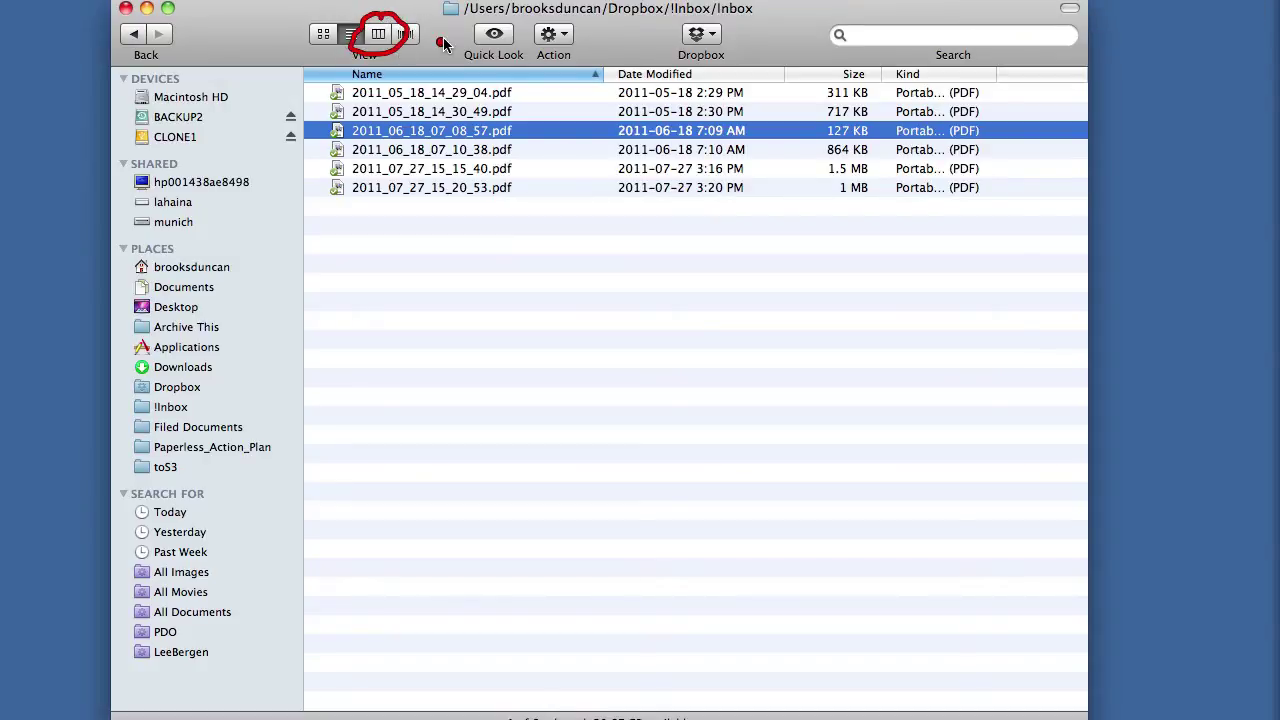
Step: Switch the Inbox folder to Column view, then briefly mark the Cover Flow button and clear the mark
left_click(388, 35)
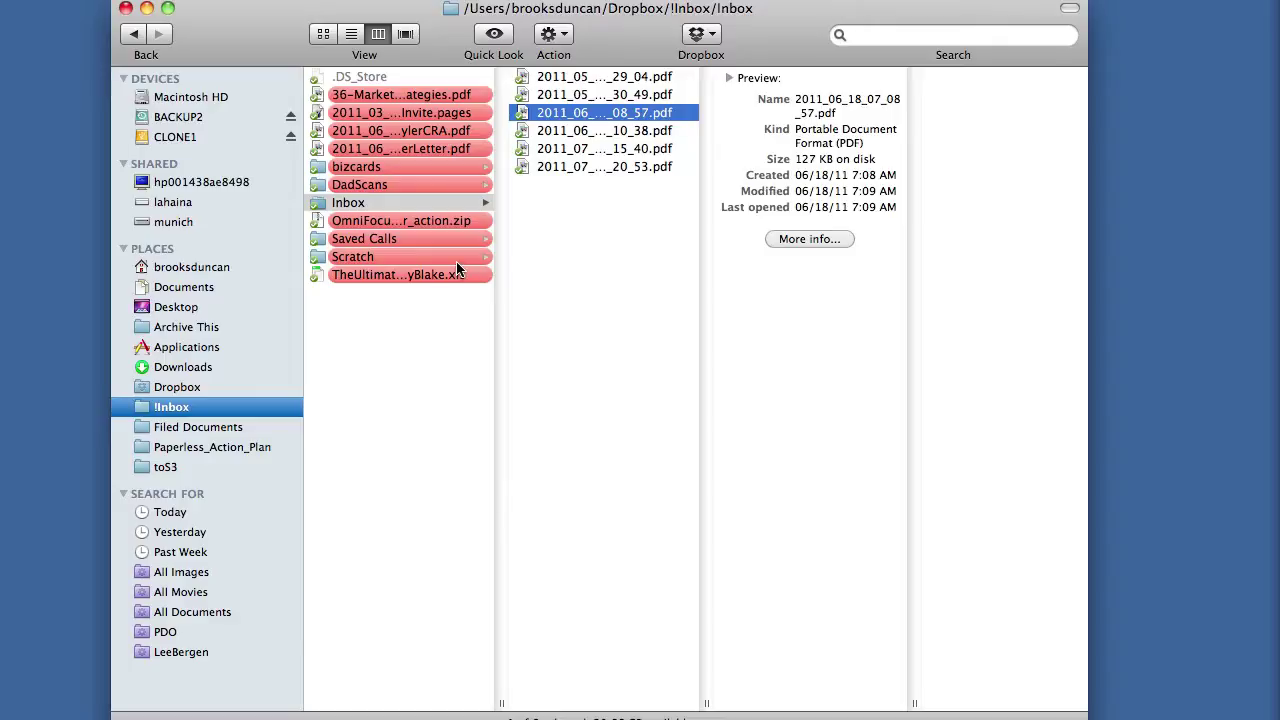
key("2")
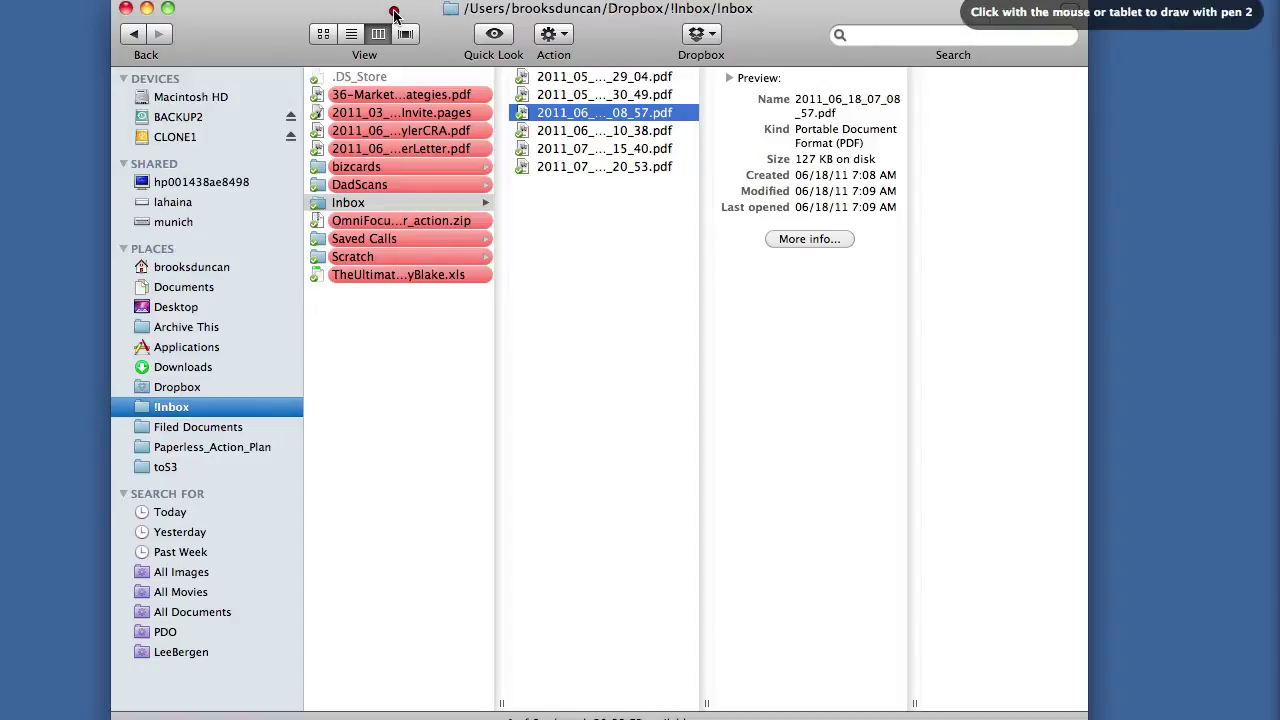
mouse_move(394, 12)
left_mouse_down()
mouse_move(383, 45)
mouse_move(440, 55)
mouse_move(400, 6)
mouse_move(376, 5)
left_mouse_up()
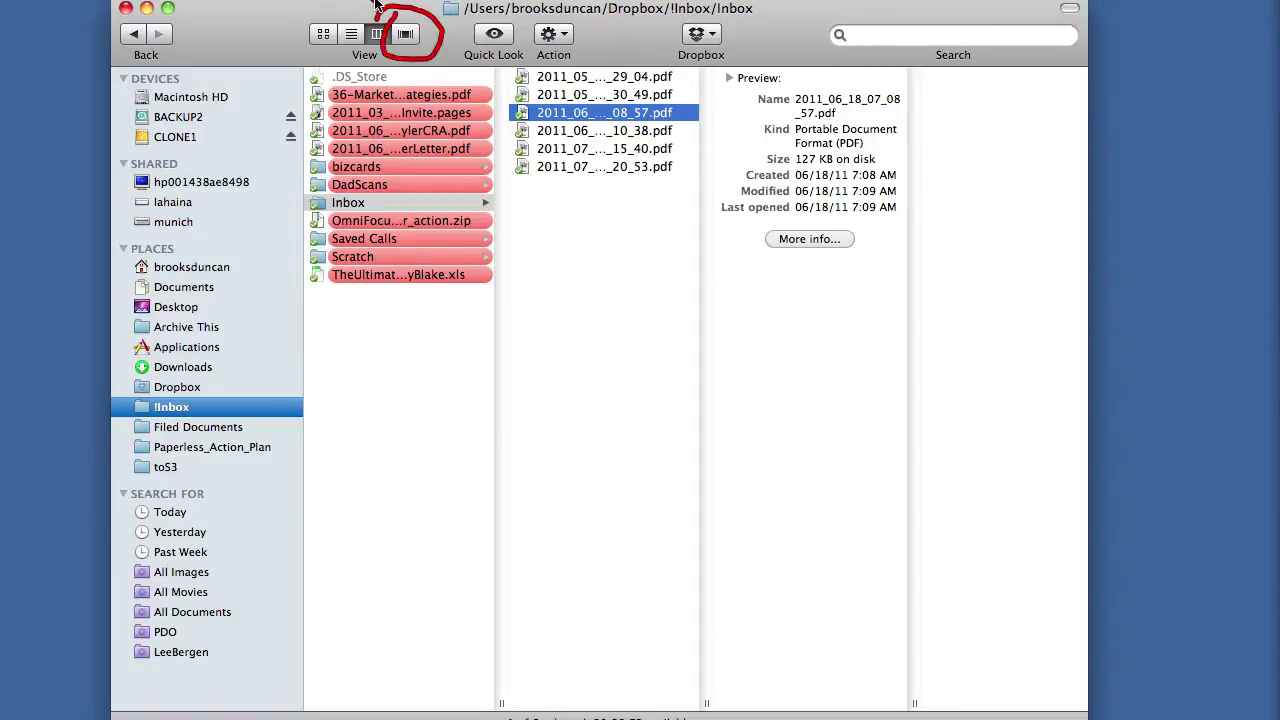
key("Escape")
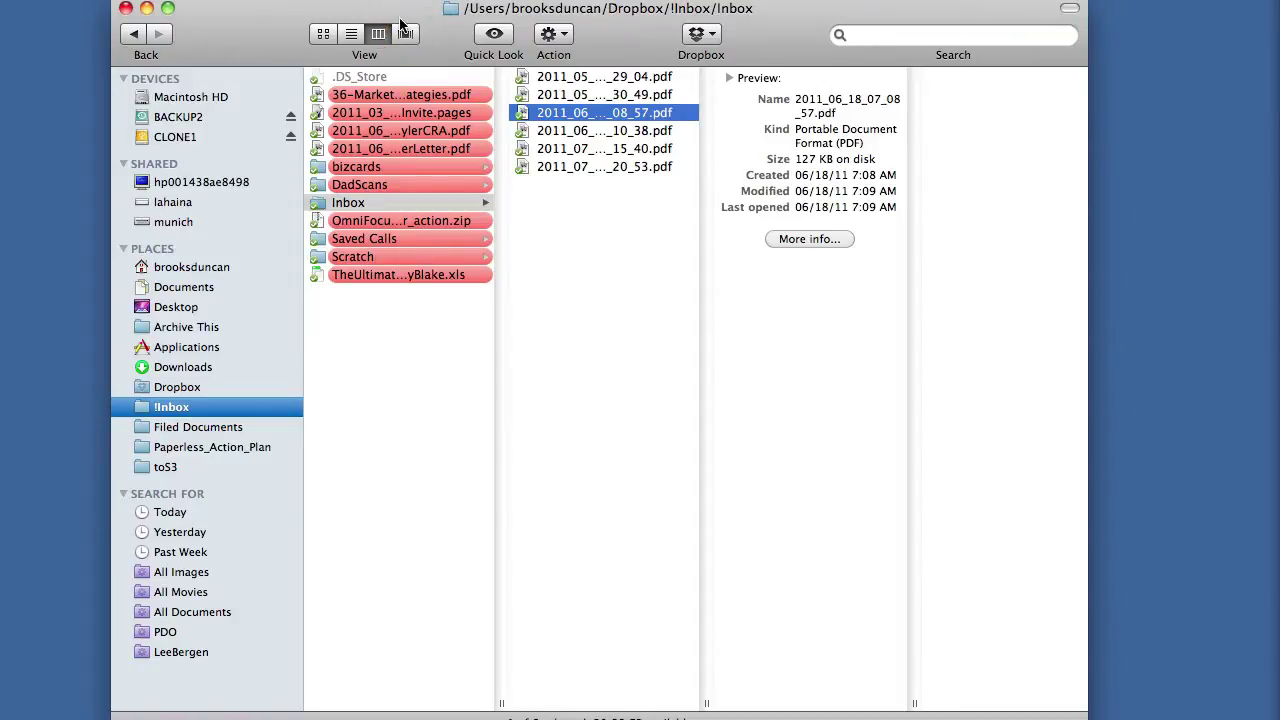
Step: Show the Inbox in Cover Flow and raise the divider so all six PDFs are listed
left_click(405, 33)
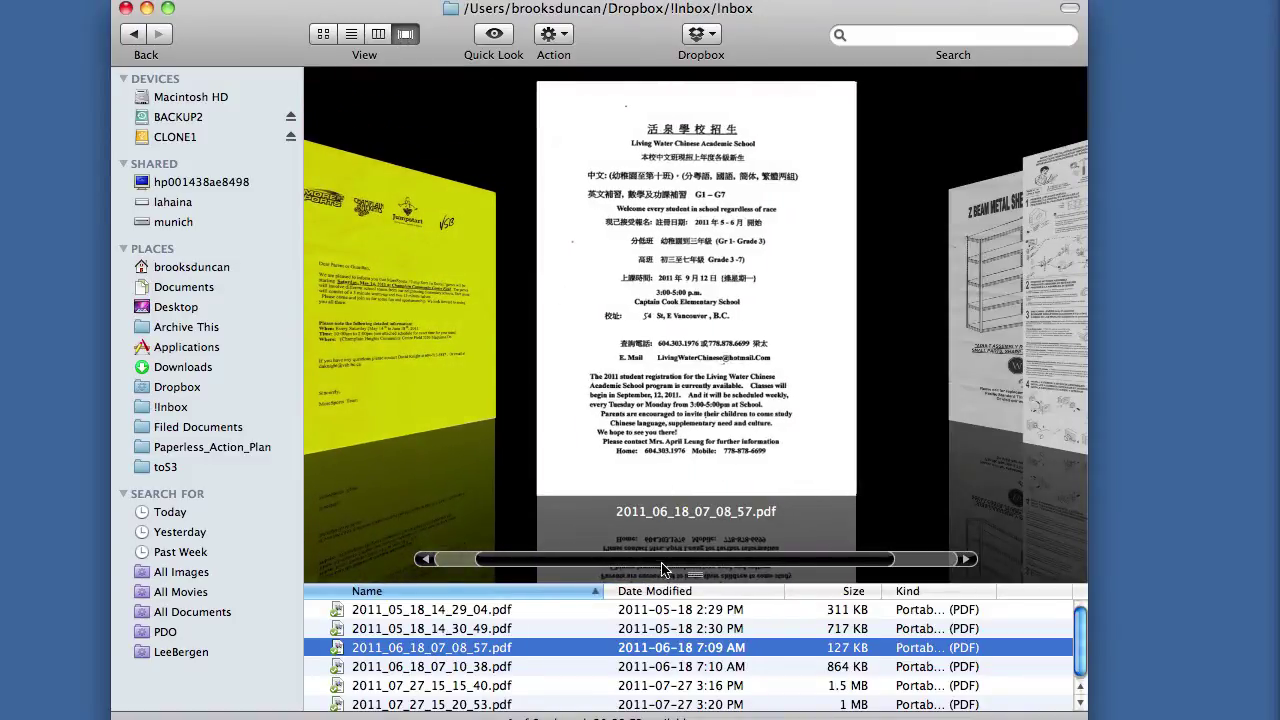
left_click_drag(695, 575, 695, 515)
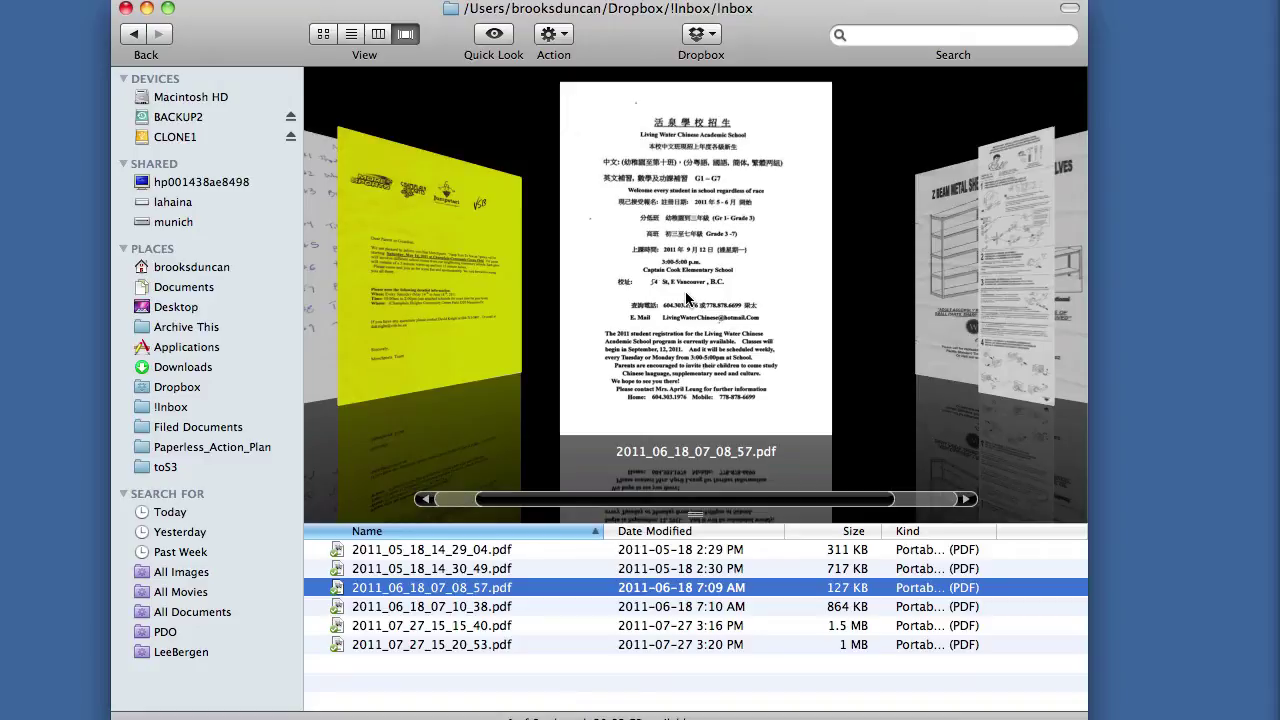
Step: Enlarge the Cover Flow preview area and bring 2011_05_18_14_29_04.pdf to the front
key("ctrl+2")
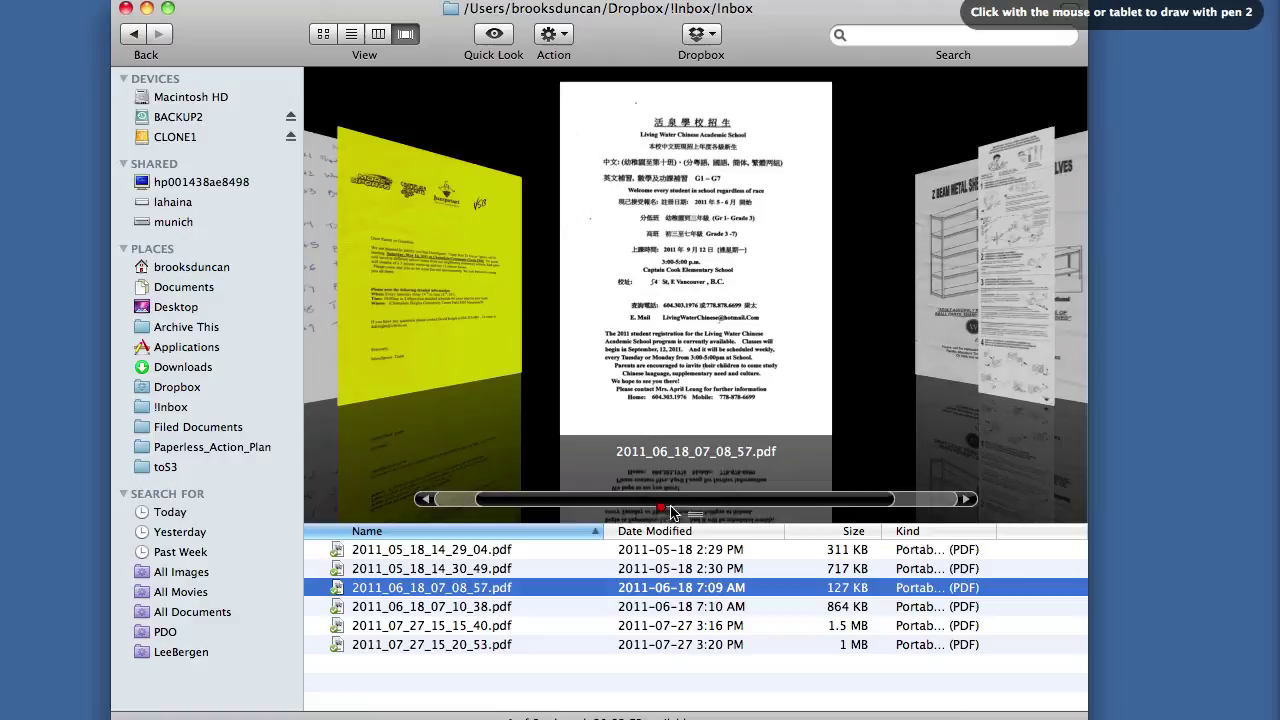
mouse_move(704, 484)
left_mouse_down()
mouse_move(664, 512)
mouse_move(716, 500)
left_mouse_up()
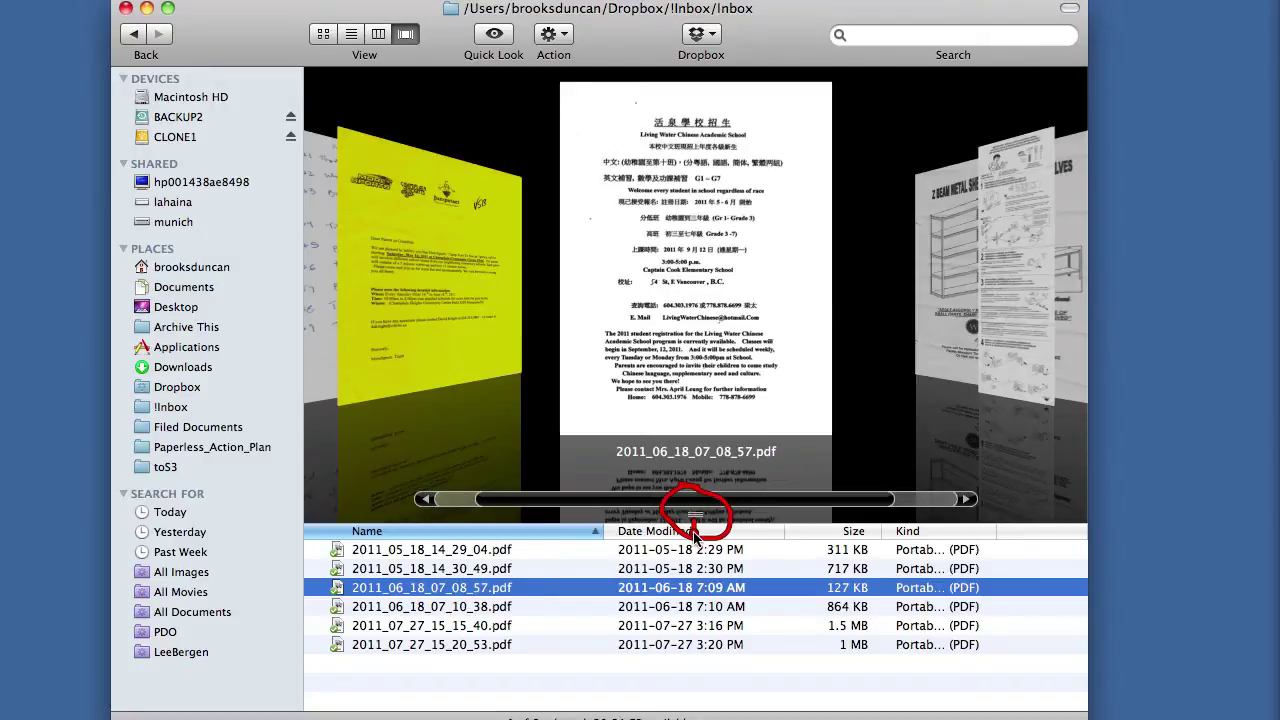
left_click_drag(693, 538, 697, 591)
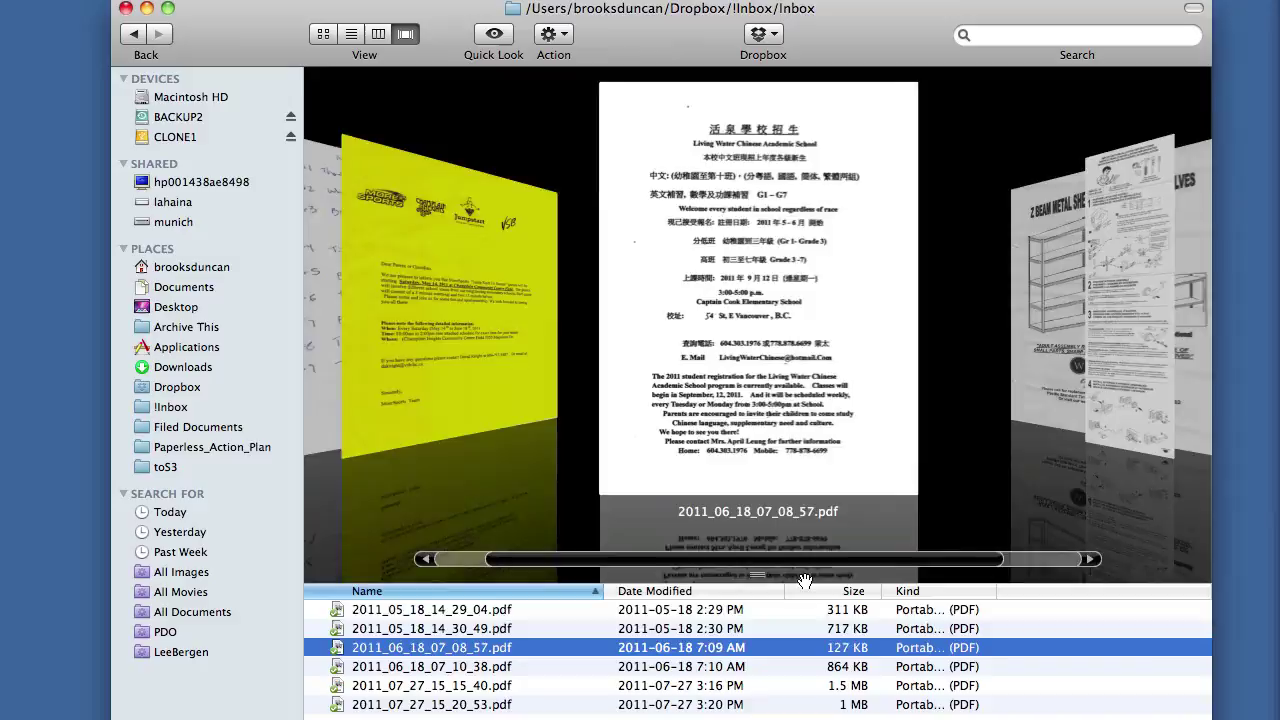
key("Up")
key("Up")
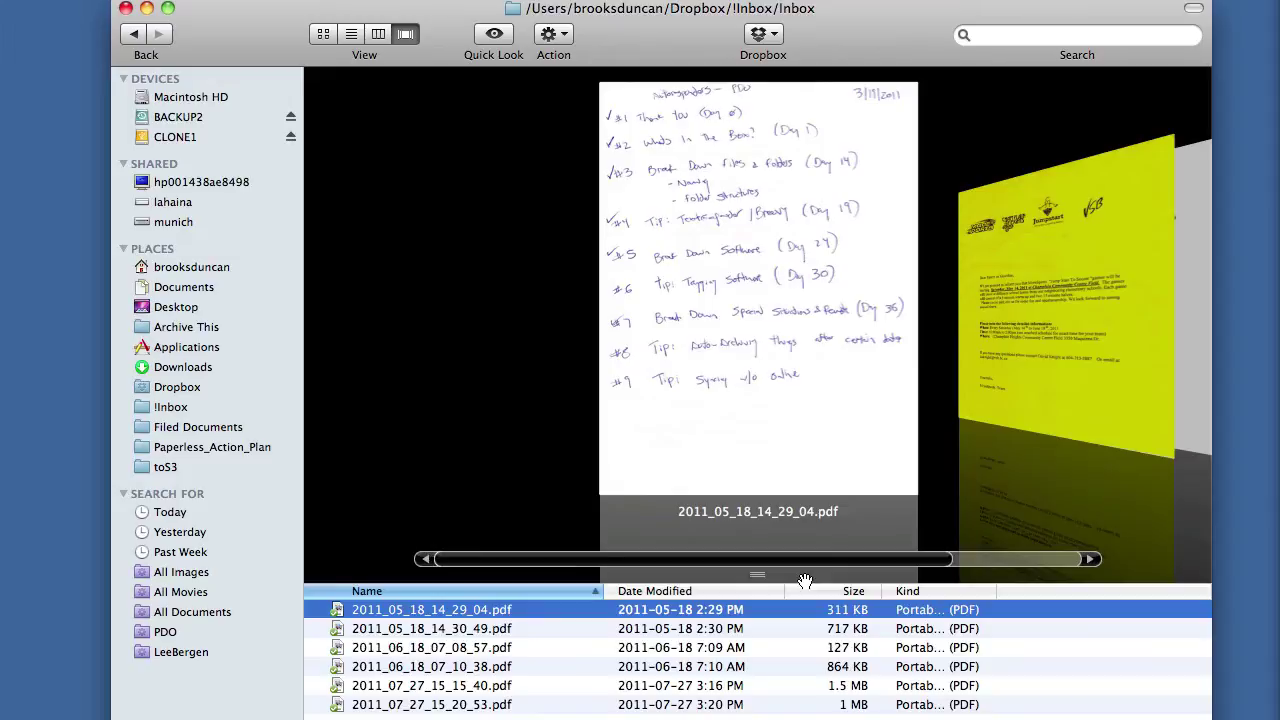
key("space")
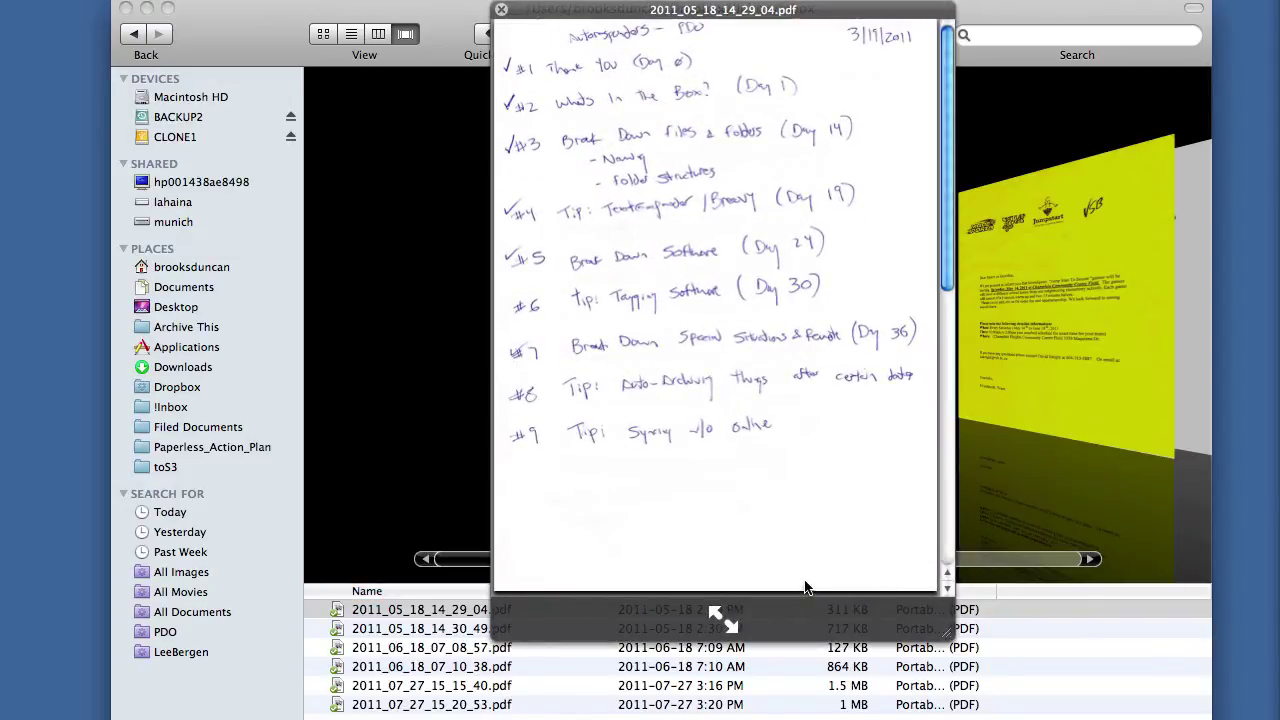
key("space")
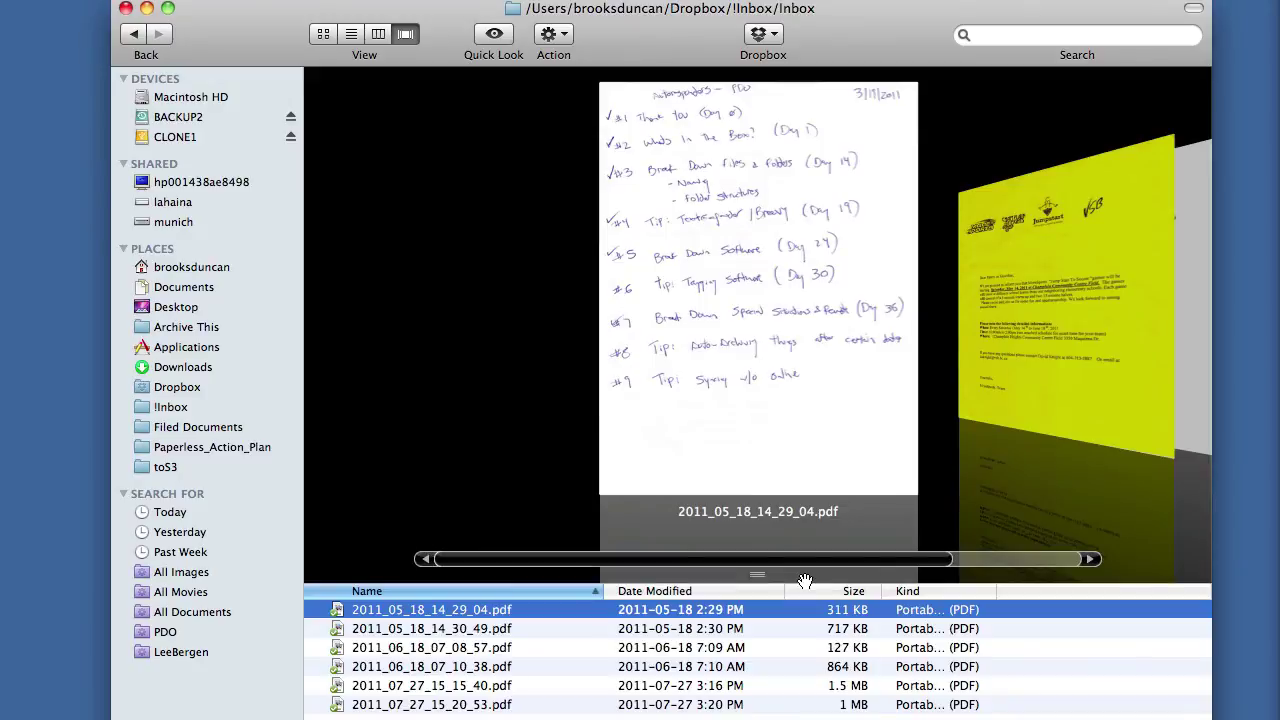
Step: Flip through the Inbox previews and return to the handwritten notes PDF
key("Down")
key("Down")
key("Up")
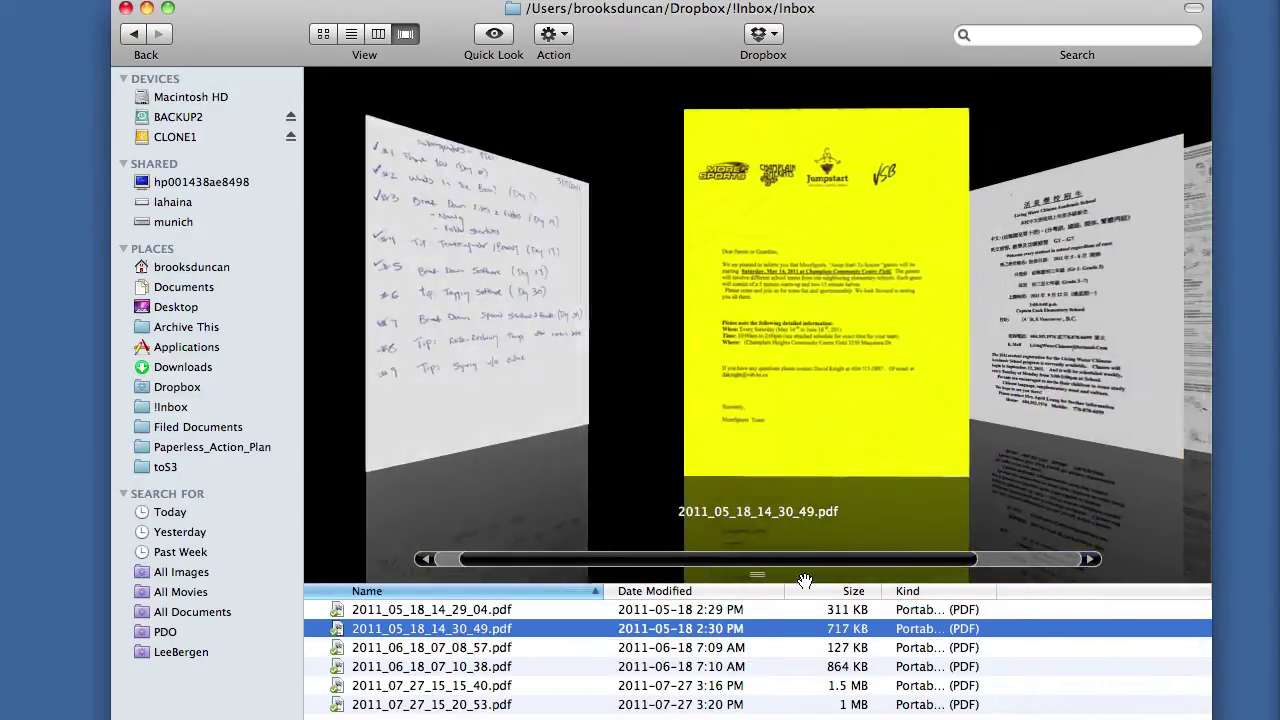
key("Down")
key("Down")
key("Down")
key("Up")
key("Up")
key("Up")
key("Up")
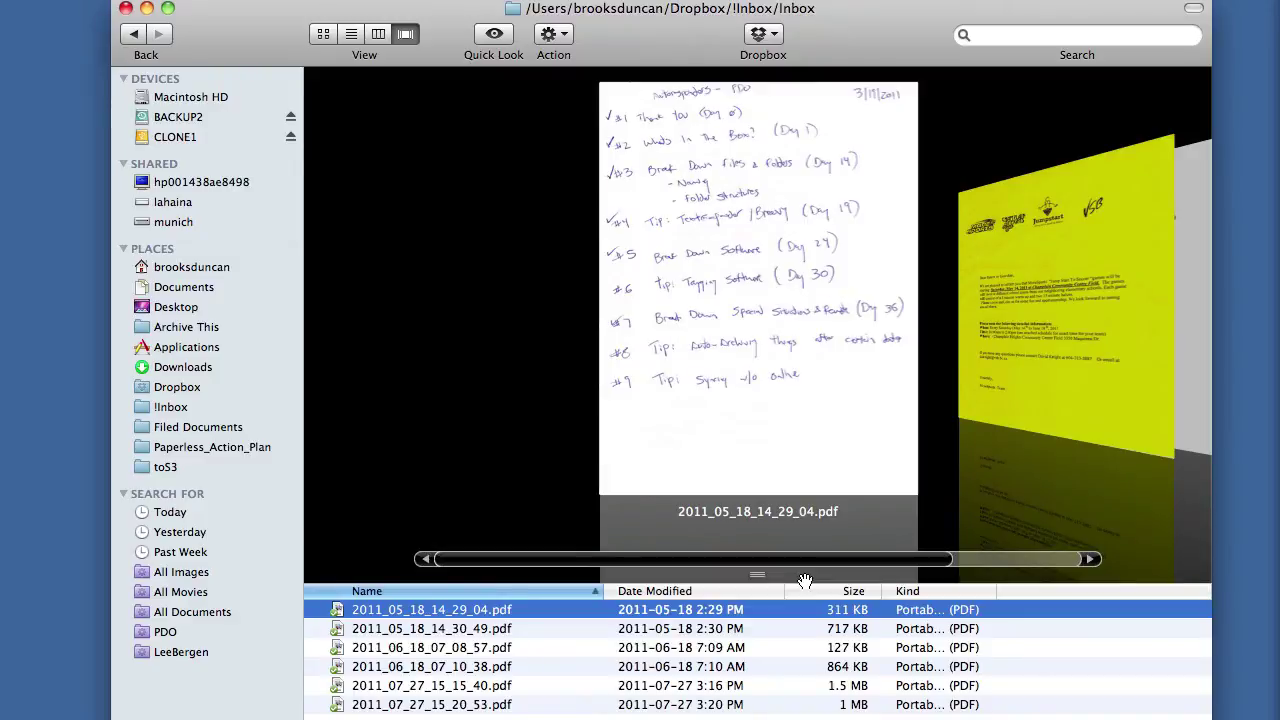
Step: Rename 2011_05_18_14_29_04.pdf to 2011_05_18-Autoresponder.pdf
key("Return")
key("Right")
key("BackSpace")
key("BackSpace")
key("BackSpace")
key("BackSpace")
key("BackSpace")
key("BackSpace")
key("BackSpace")
key("BackSpace")
key("BackSpace")
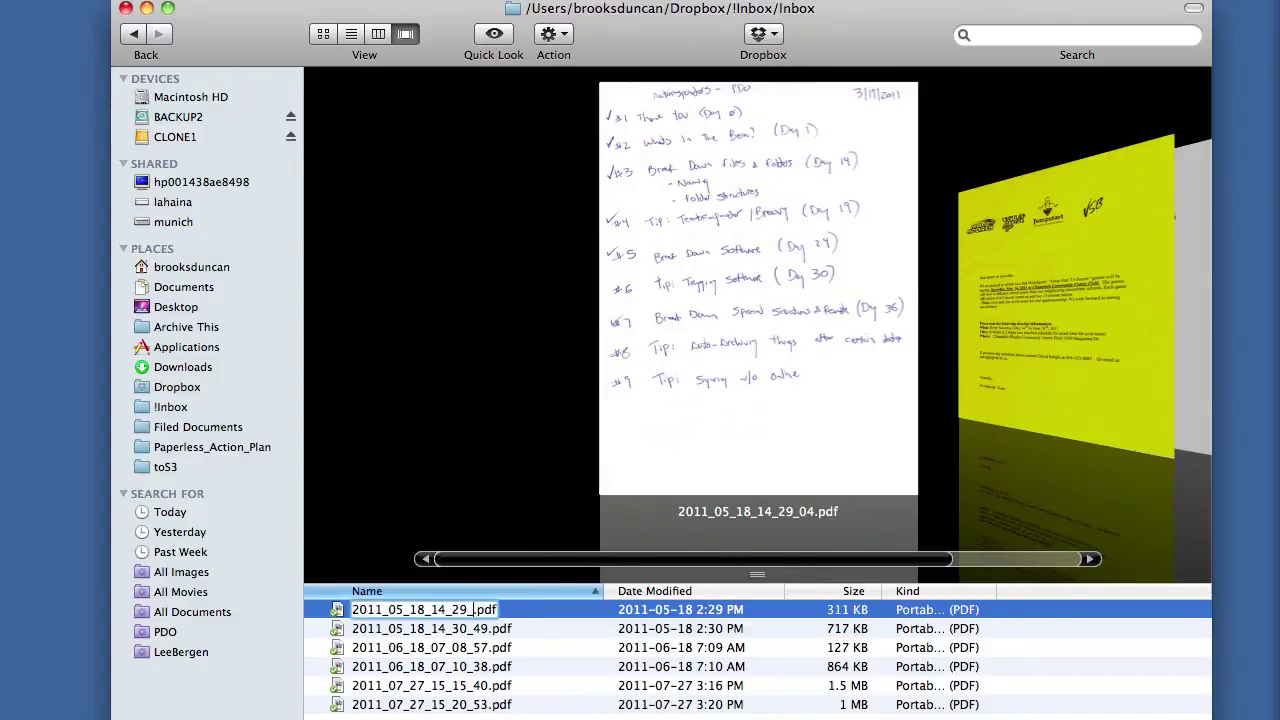
type("-")
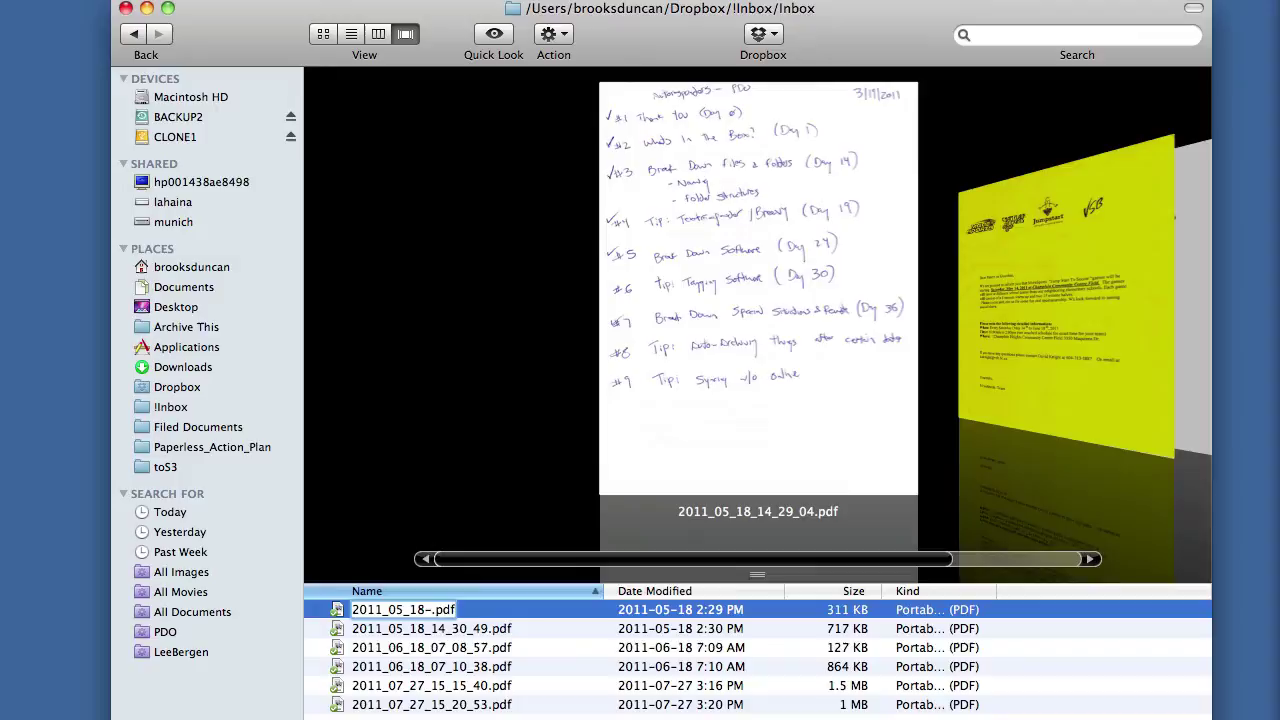
type("Autoreswpon")
key("BackSpace")
key("BackSpace")
key("BackSpace")
key("BackSpace")
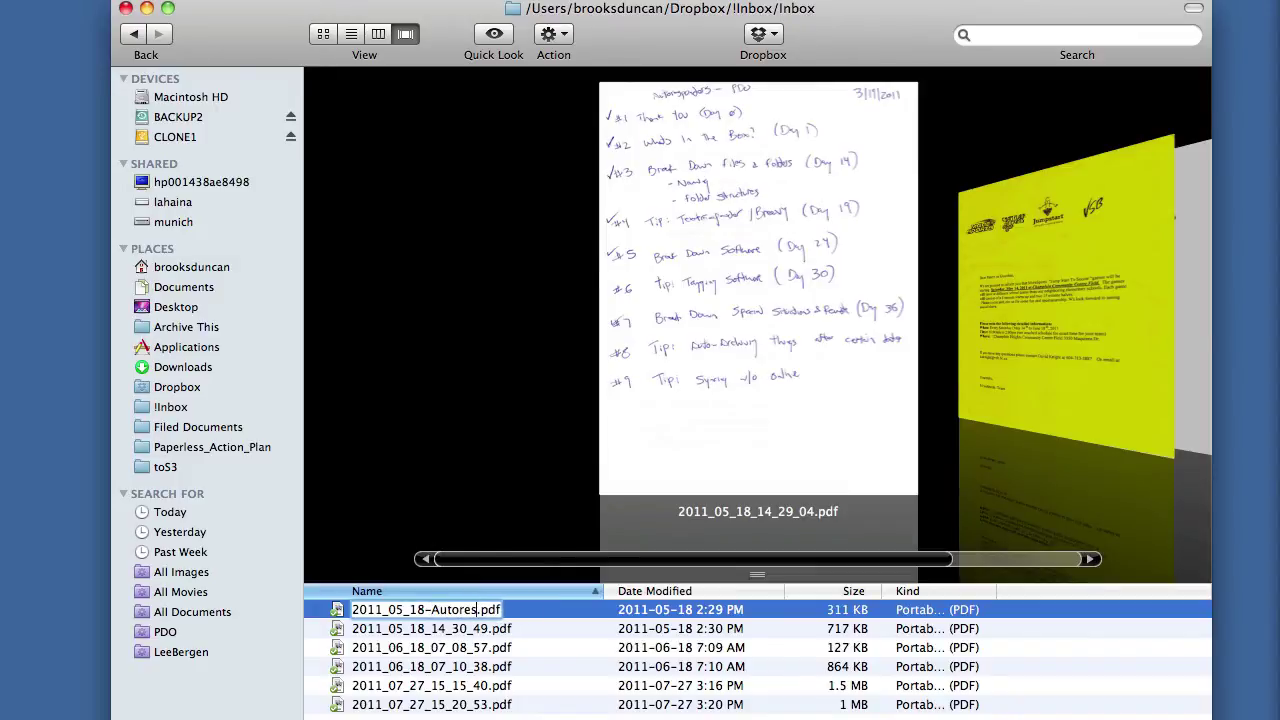
type("ponder")
key("Return")
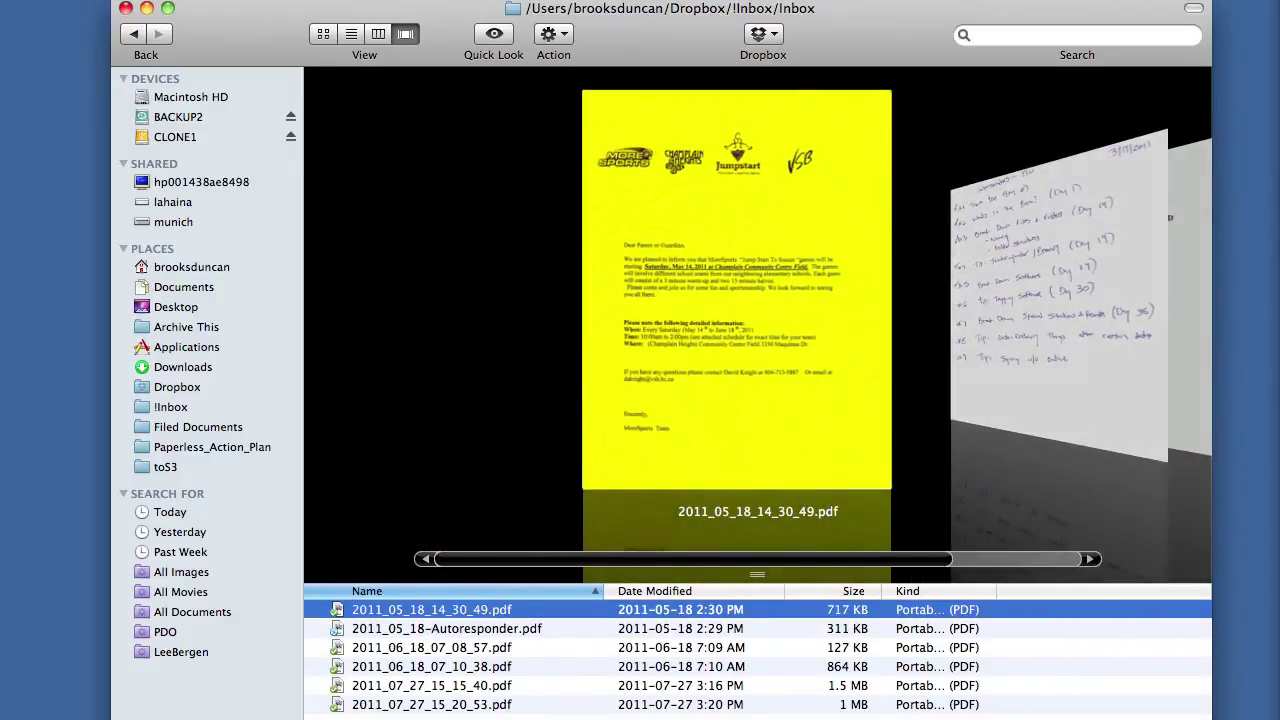
key("Down")
key("Down")
key("Down")
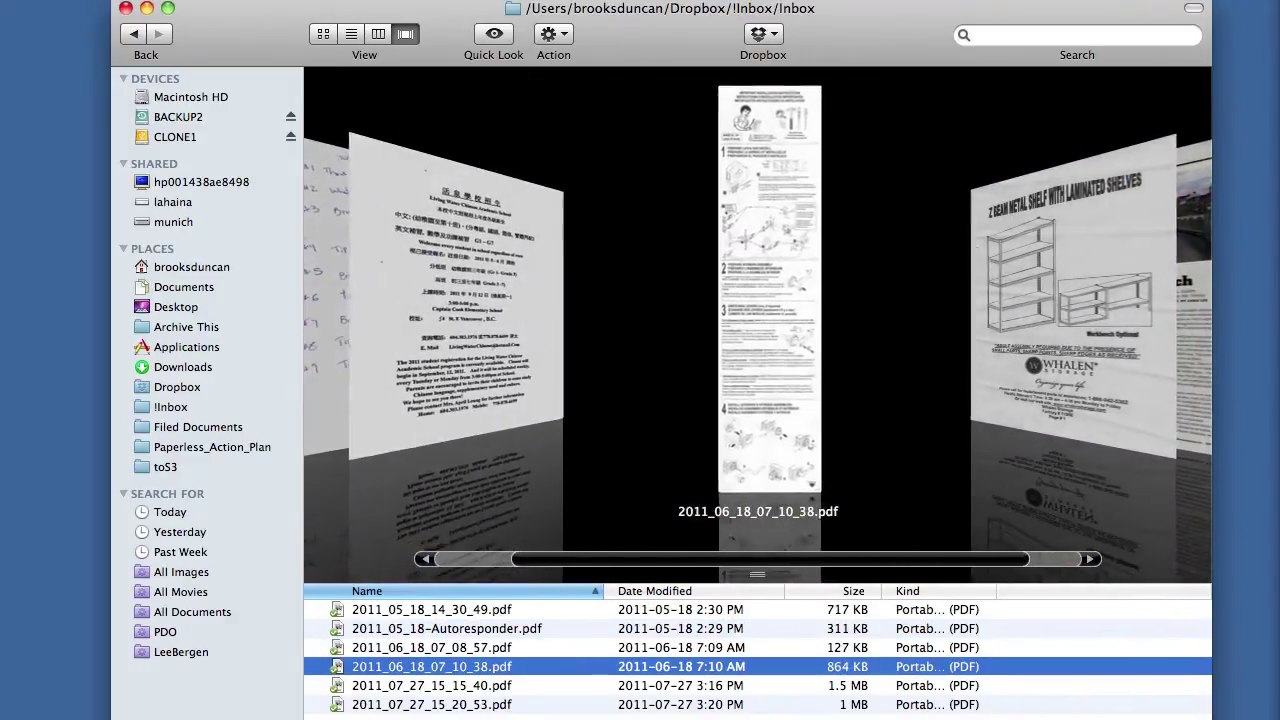
key("Up")
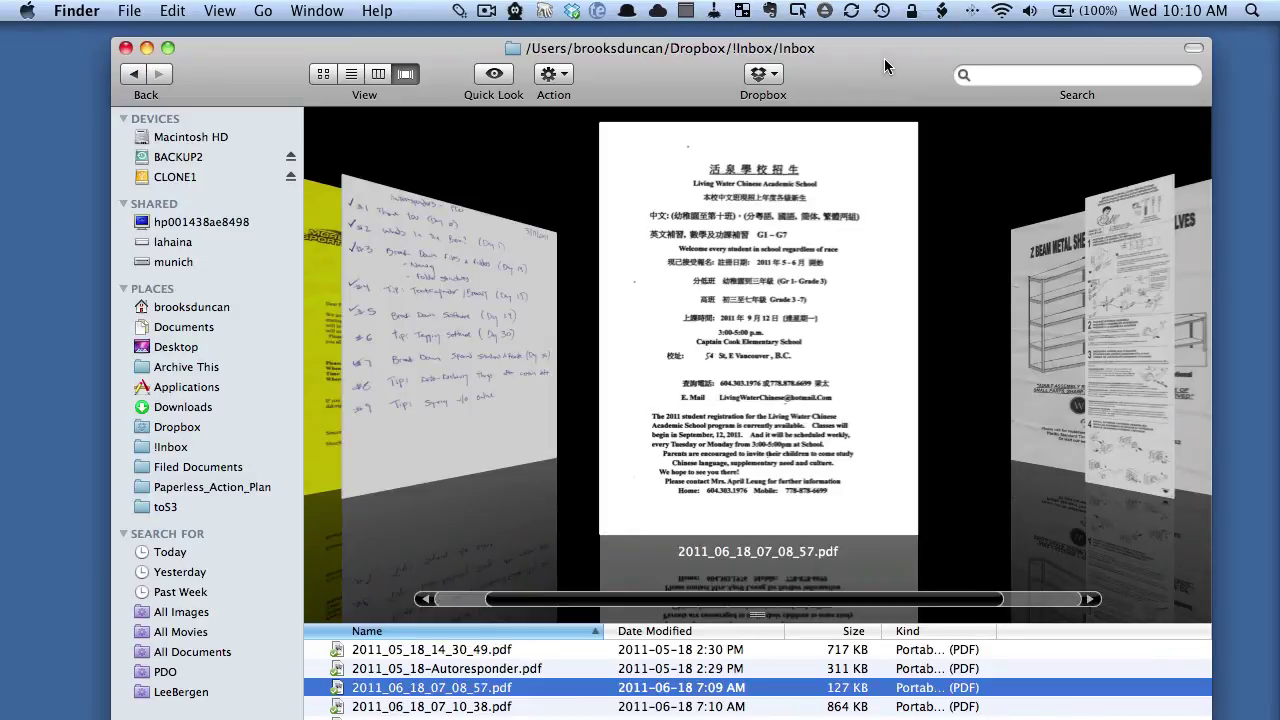
Step: Snap the Inbox window left and place a new !ToFile/ARCHIVE window on the right half
left_click_drag(884, 59, 5, 62)
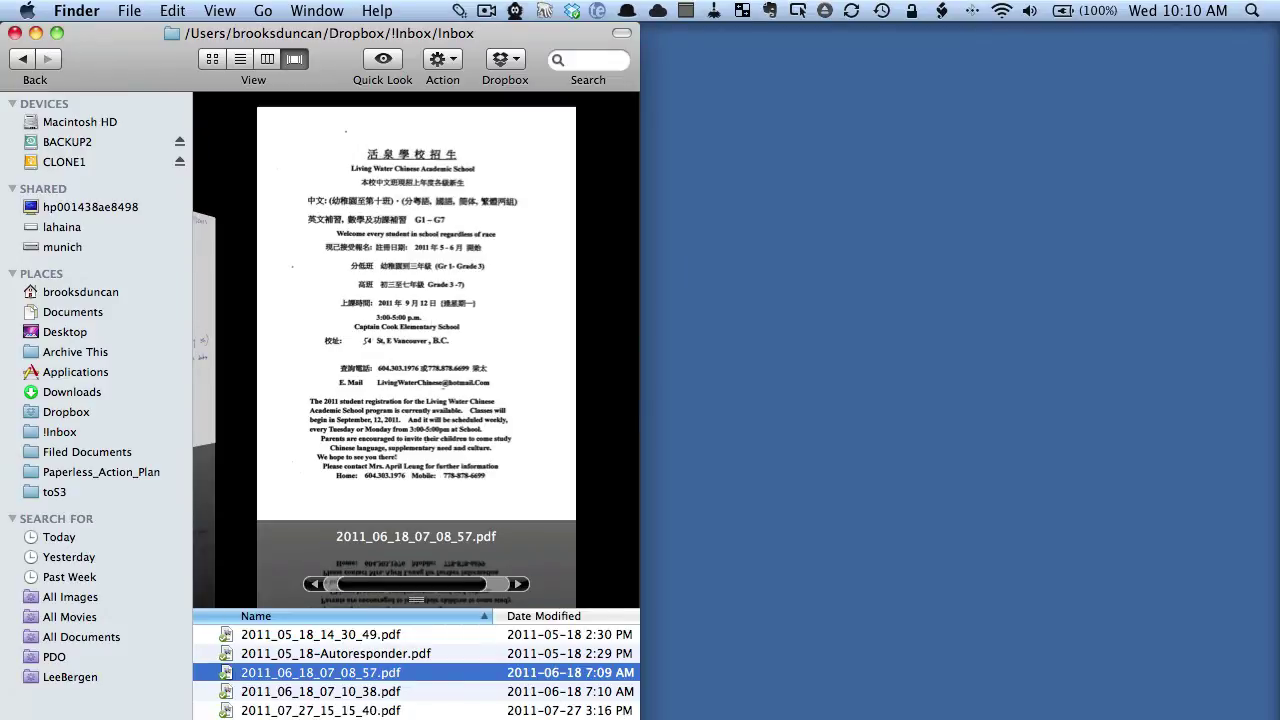
key("super+n")
left_click_drag(826, 62, 359, 73)
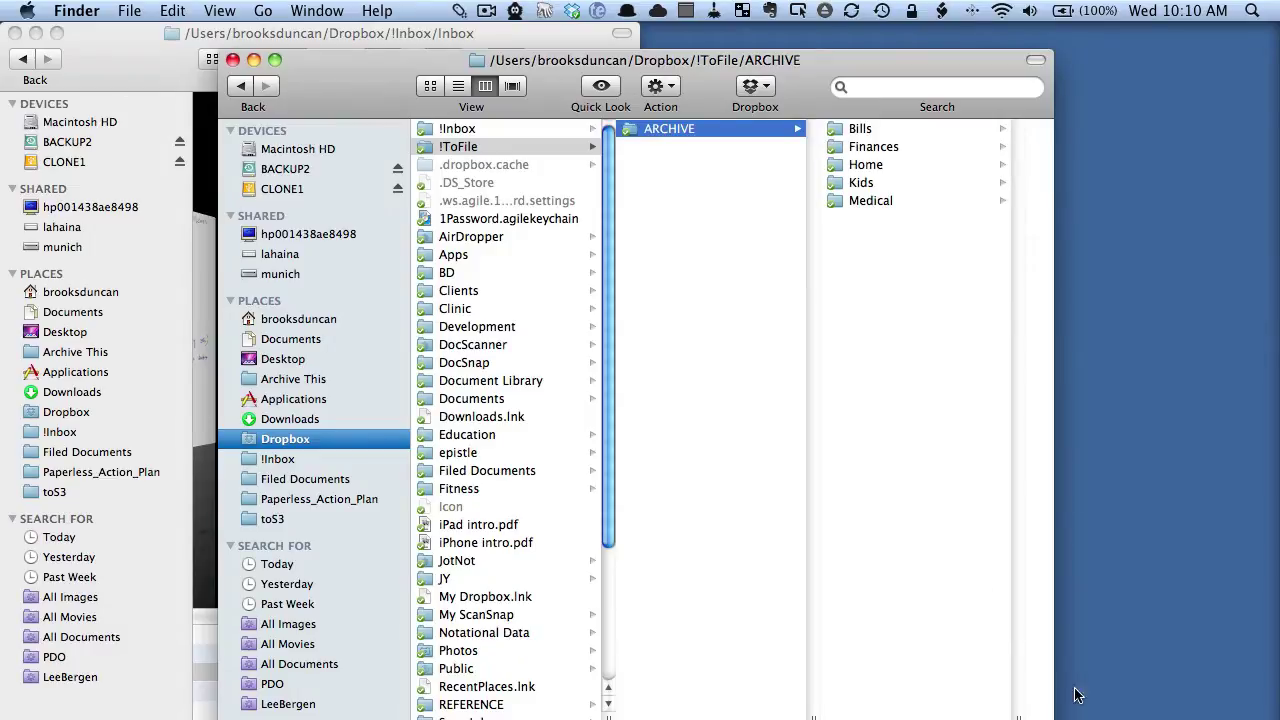
left_click_drag(1050, 716, 757, 660)
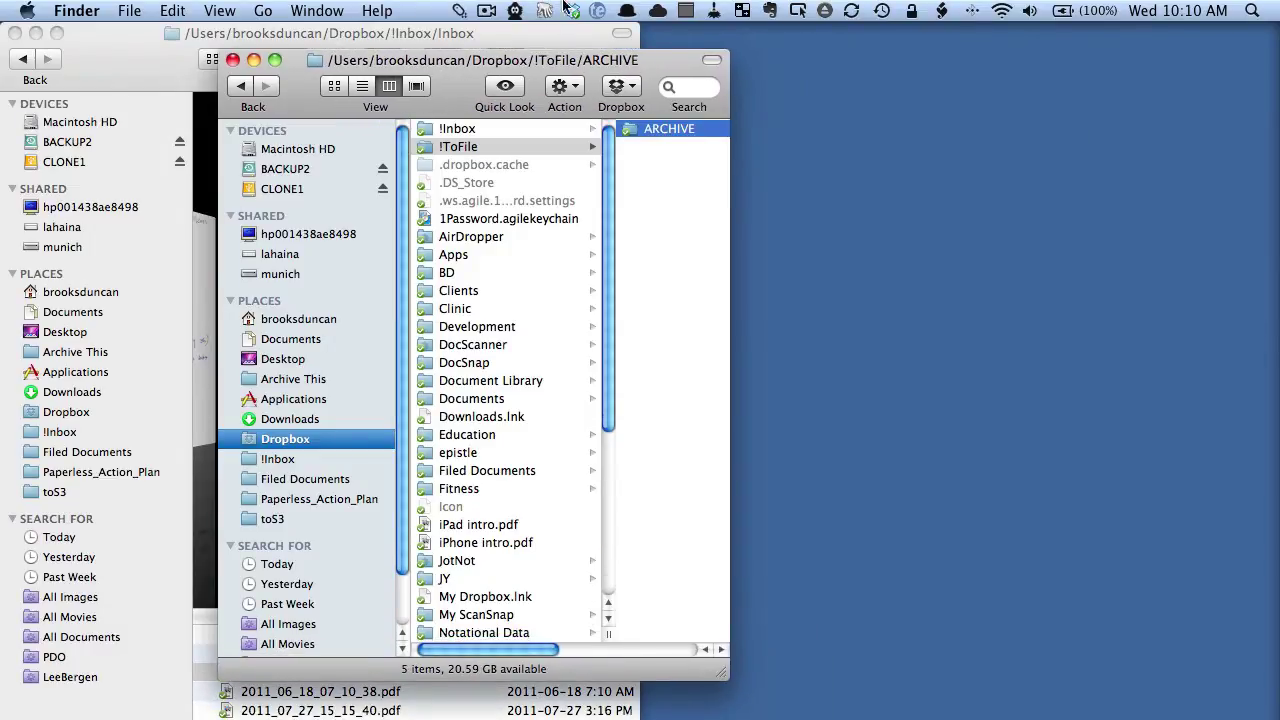
left_click_drag(674, 57, 993, 69)
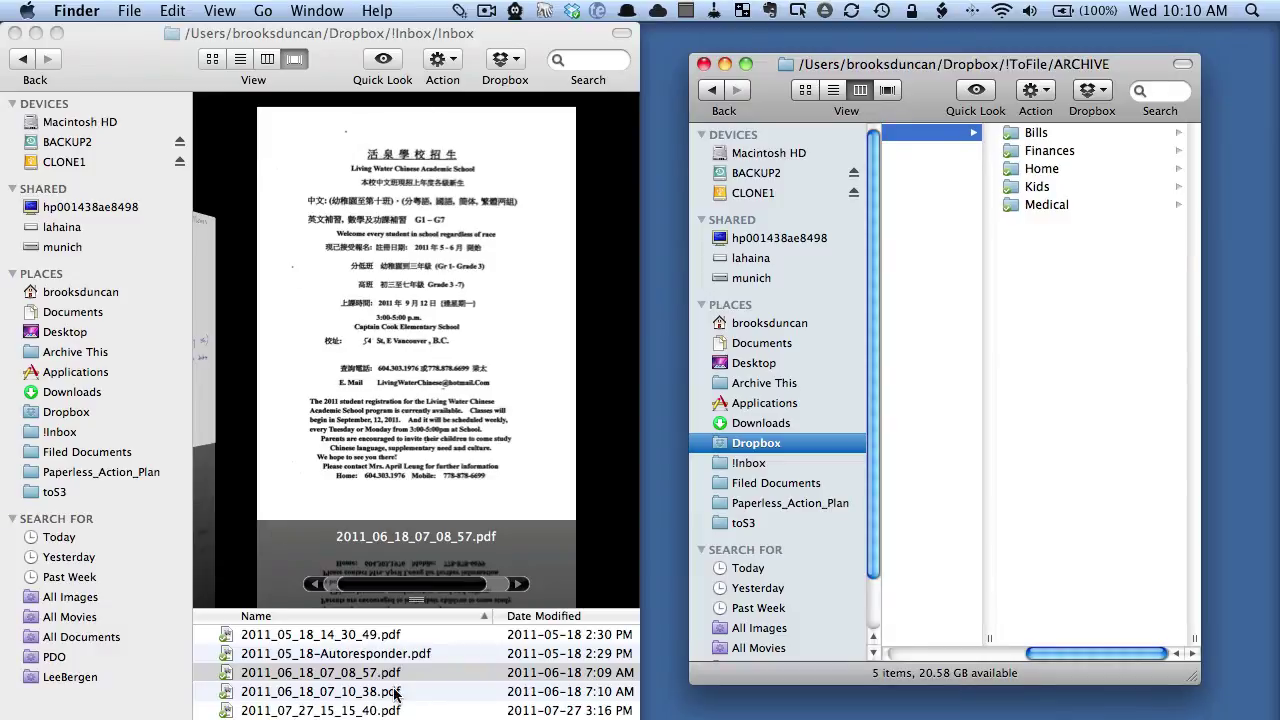
Step: Move 2011_05_18-Autoresponder.pdf into ARCHIVE's Home folder, then select 2011_05_18_14_30_49.pdf
left_click(318, 638)
key("Up")
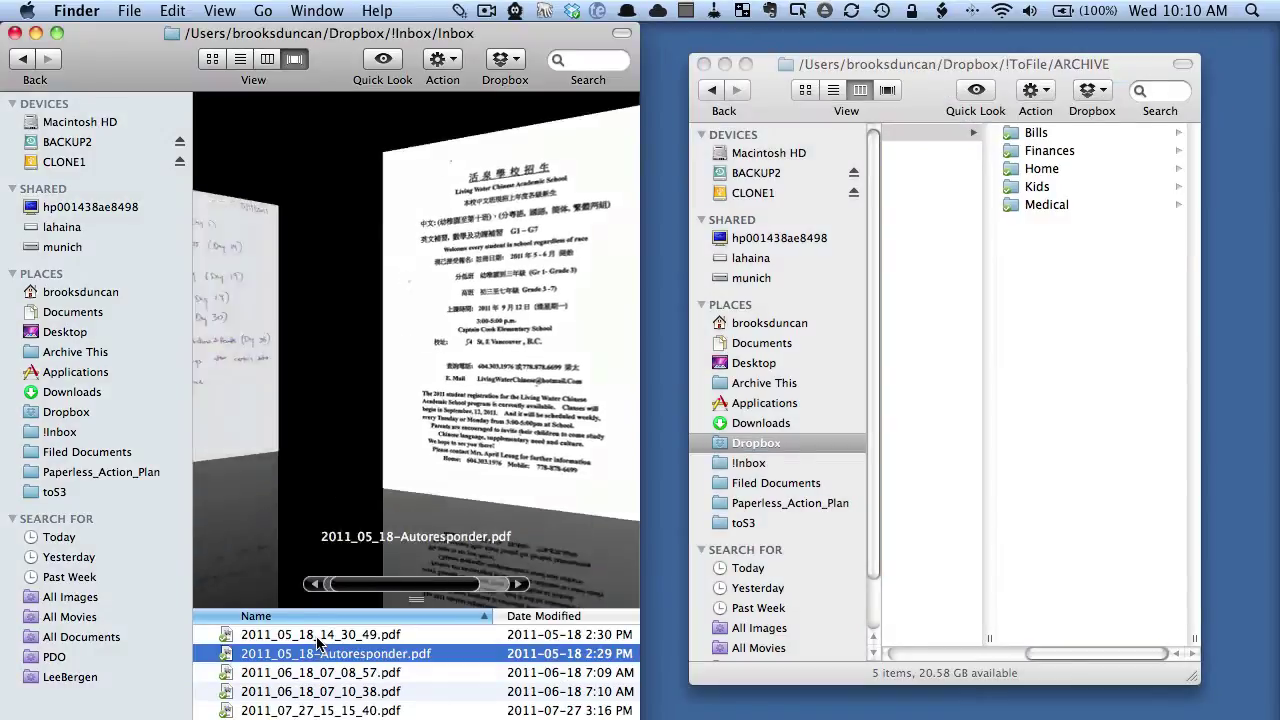
left_click_drag(318, 641, 1030, 168)
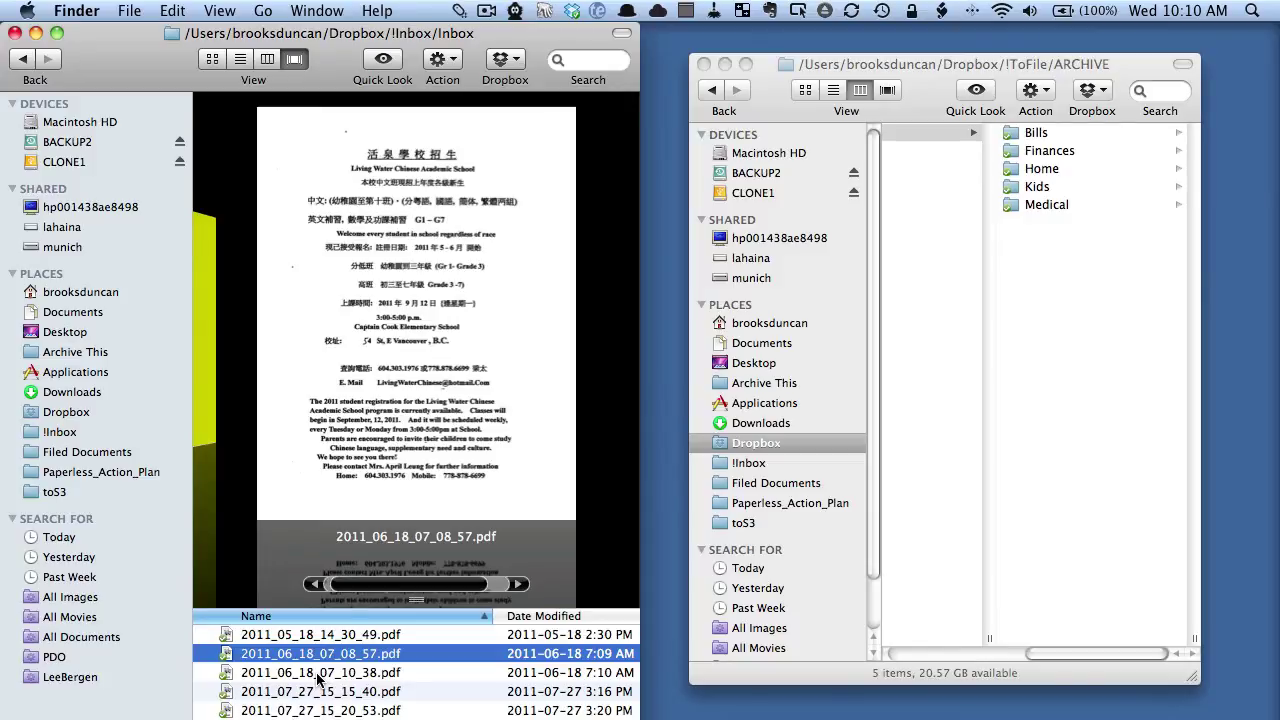
key("Up")
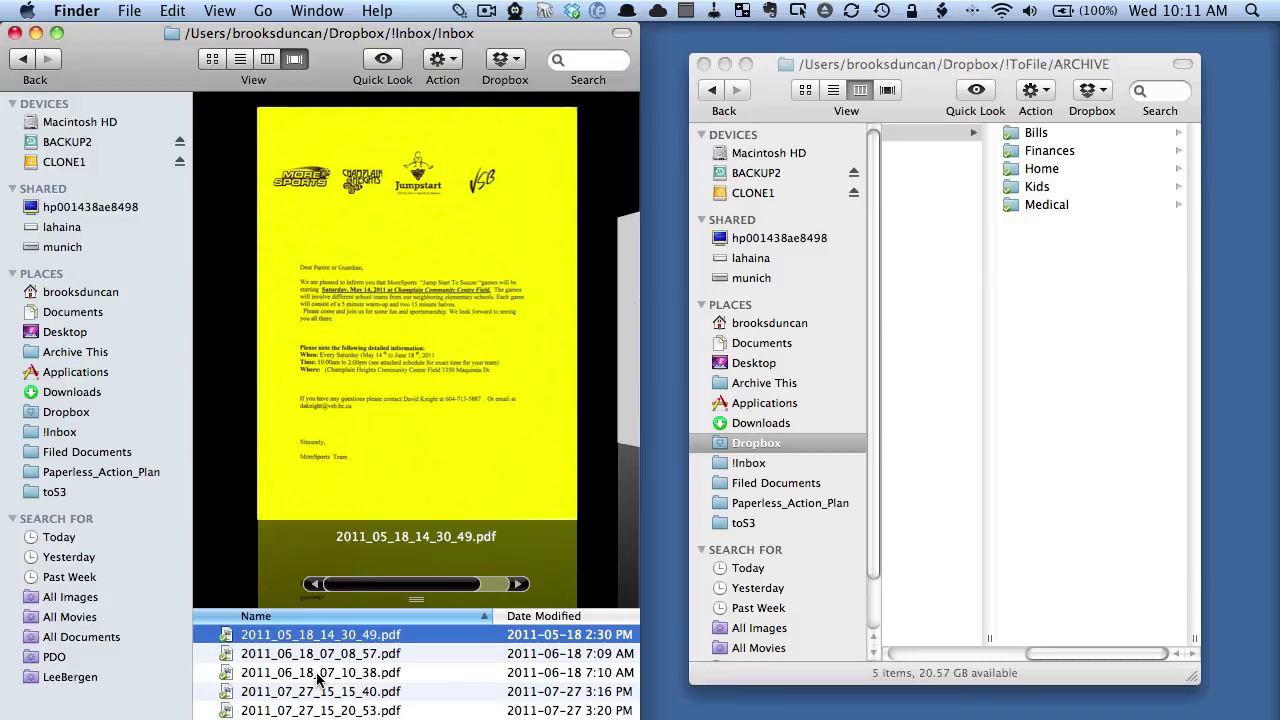
Step: Rename 2011_05_18_14_30_49.pdf to 2011_04_30-FortisGas.pdf
key("Return")
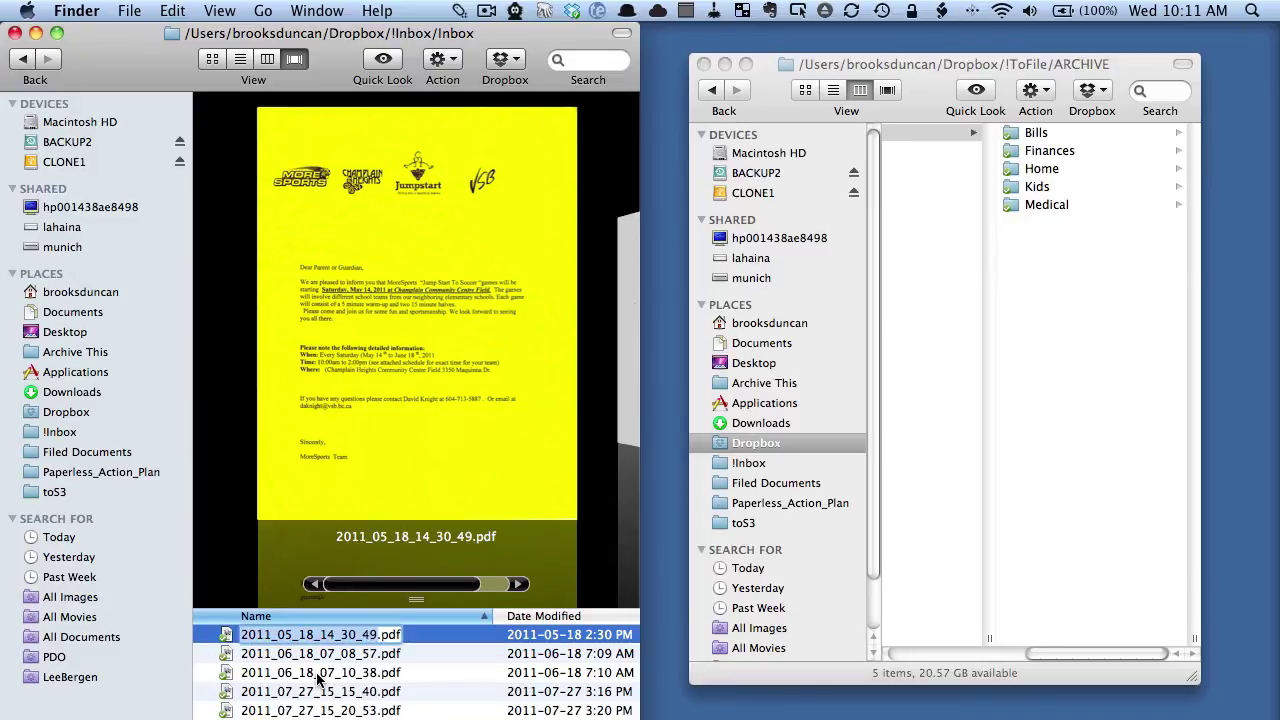
key("Right")
key("BackSpace")
key("BackSpace")
key("BackSpace")
key("BackSpace")
key("BackSpace")
key("BackSpace")
key("BackSpace")
key("BackSpace")
key("BackSpace")
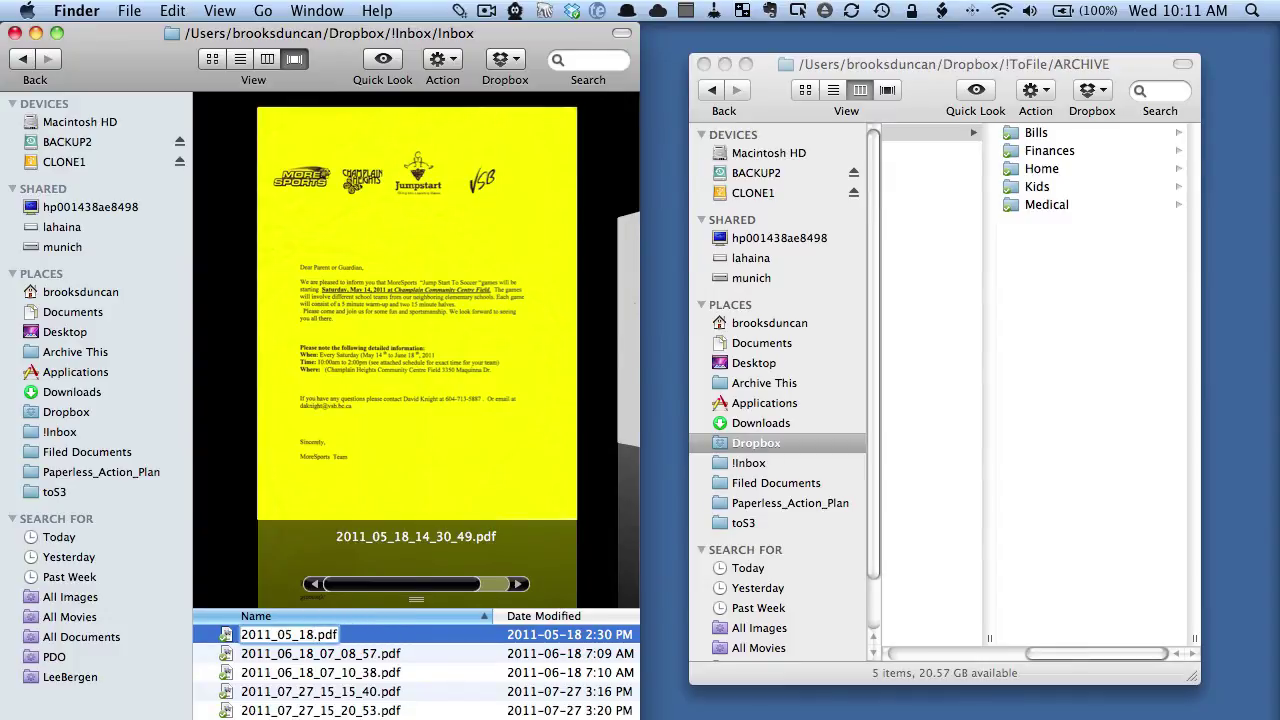
key("BackSpace")
key("BackSpace")
key("BackSpace")
key("BackSpace")
type("4_30.fortisGas")
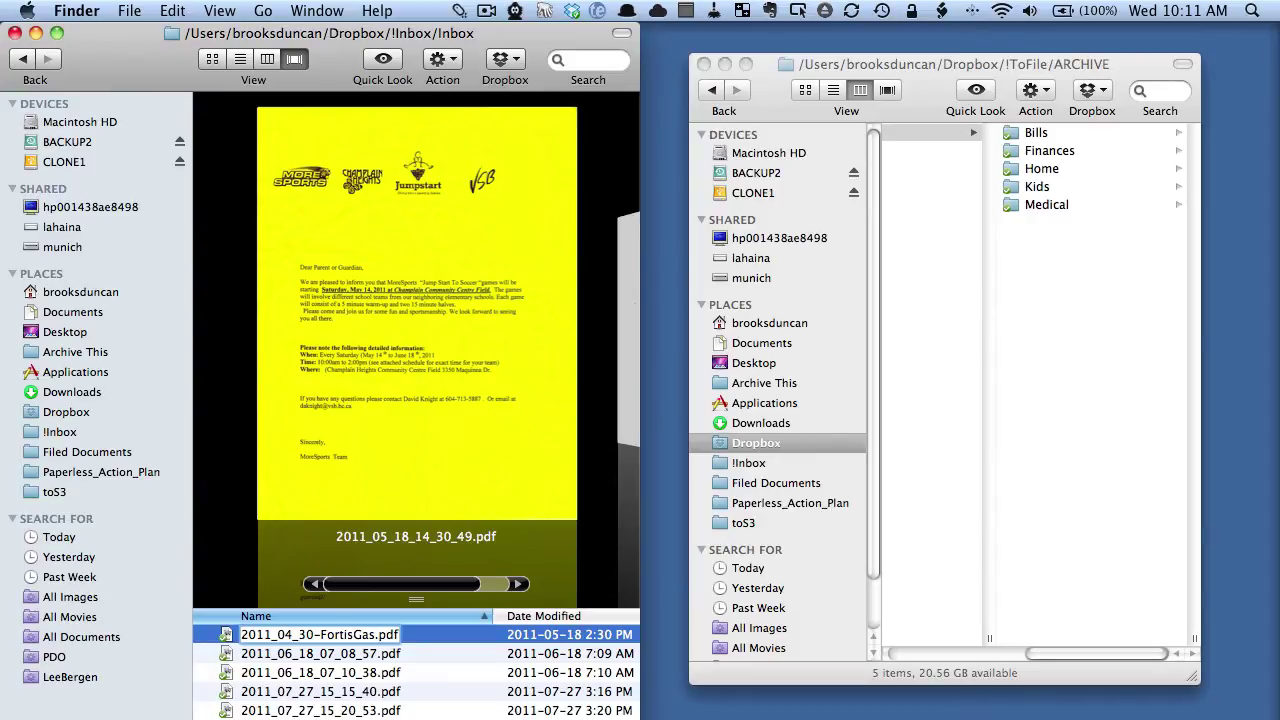
key("Return")
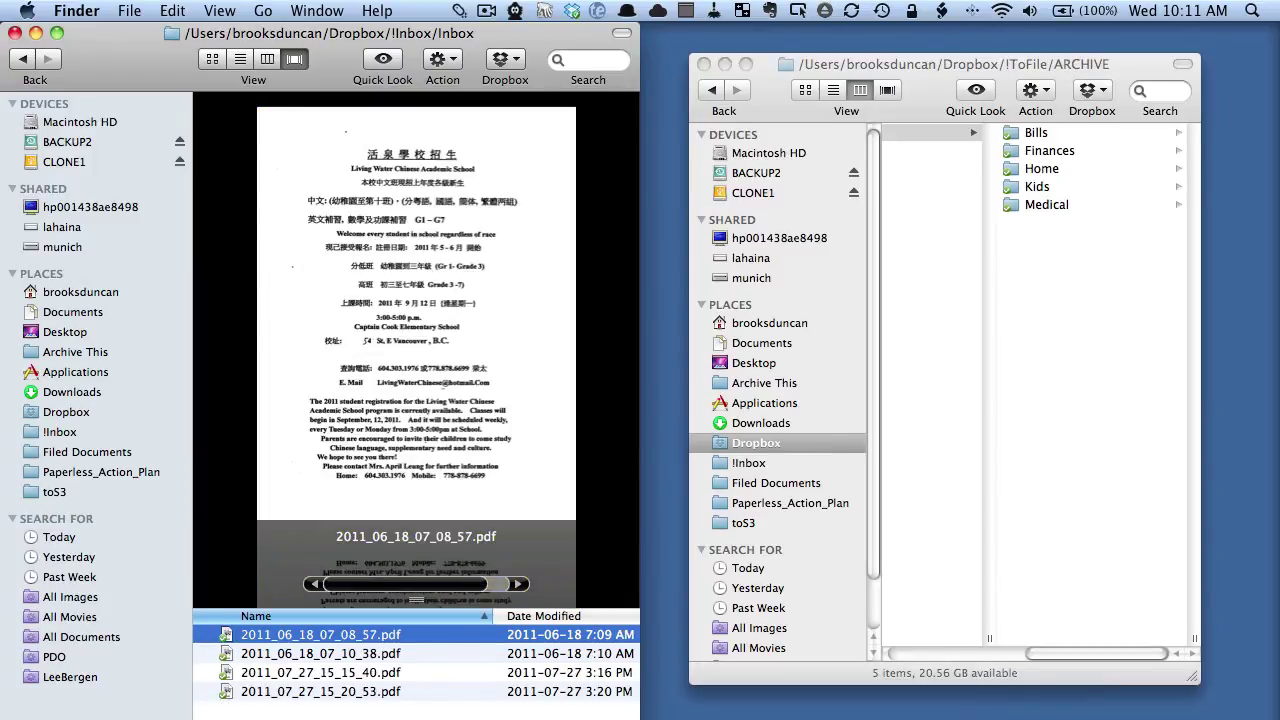
Step: Open ARCHIVE's Bills folder and preview the filed 717 KB 2011_04_30-FortisGas.pdf
left_click(1034, 135)
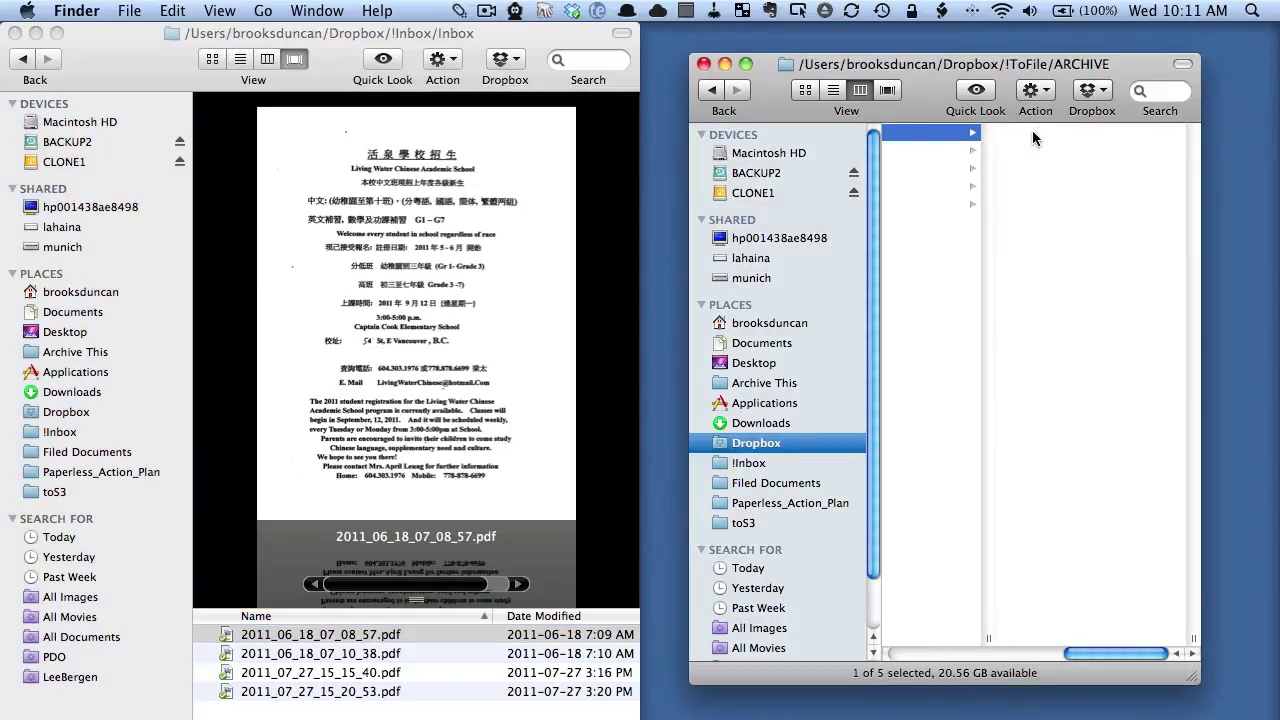
left_click(1049, 131)
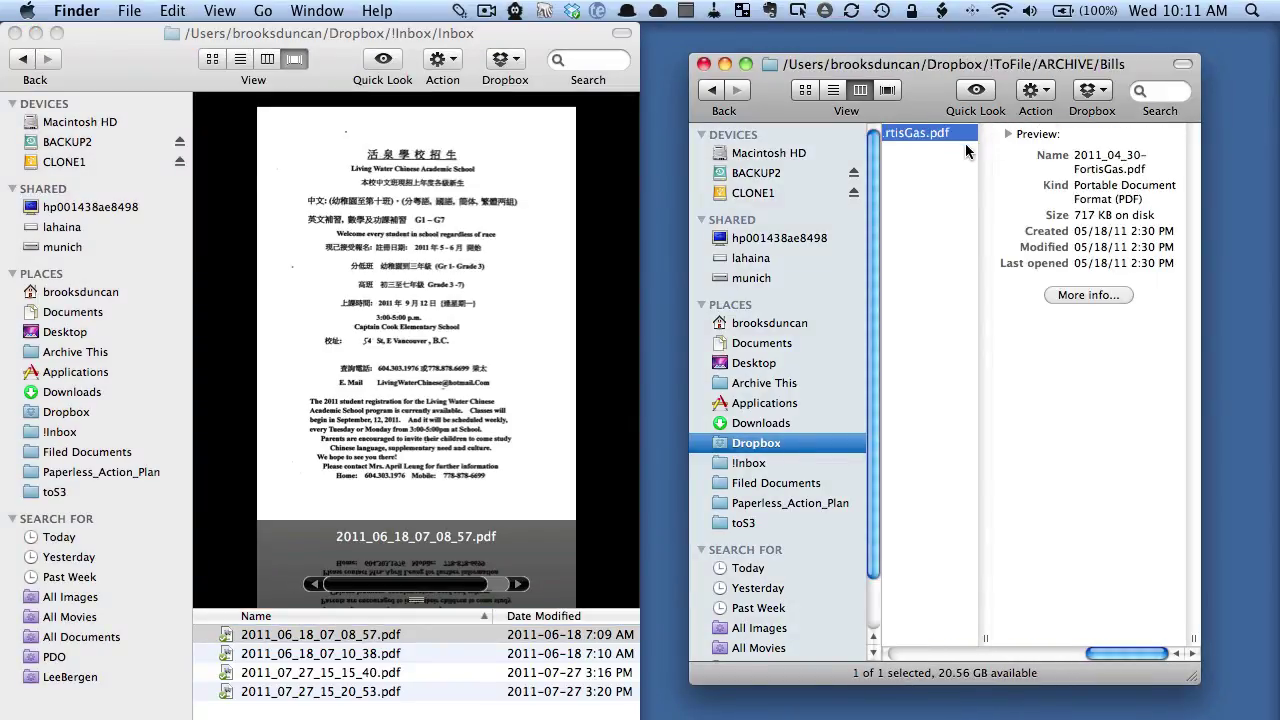
key("space")
key("space")
key("ctrl+2")
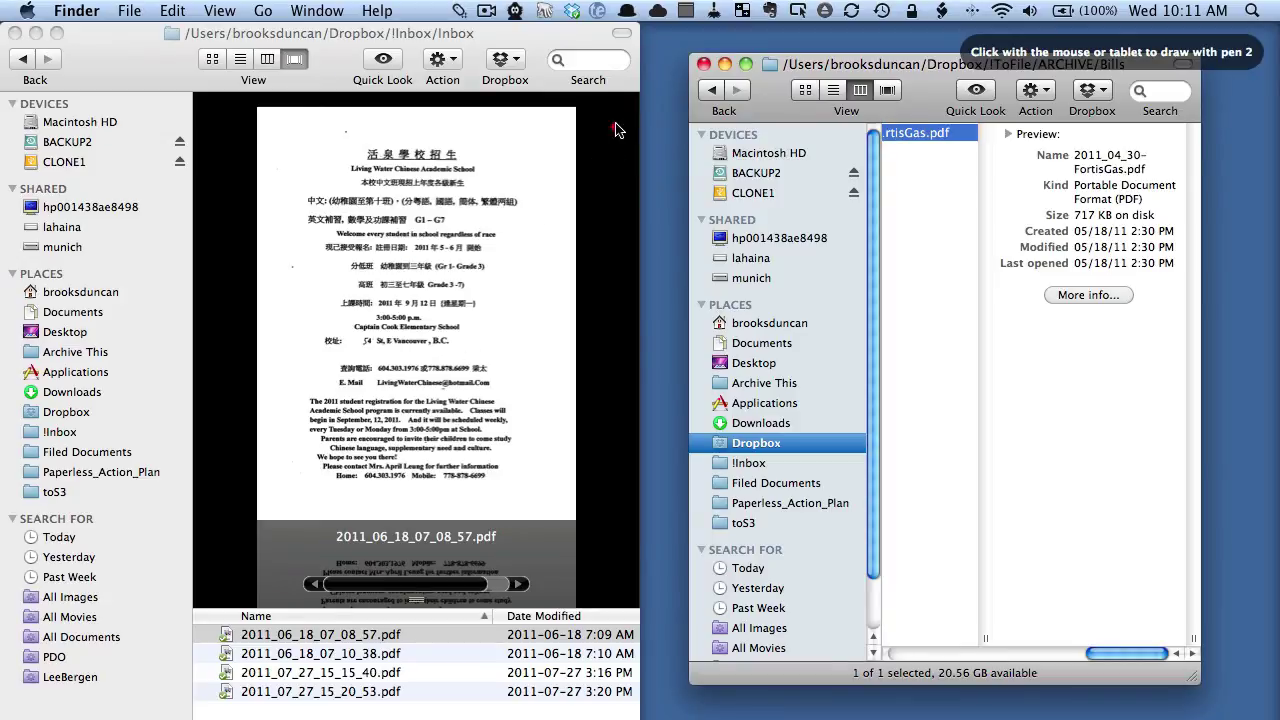
mouse_move(598, 92)
left_mouse_down()
mouse_move(598, 28)
mouse_move(615, 55)
left_mouse_up()
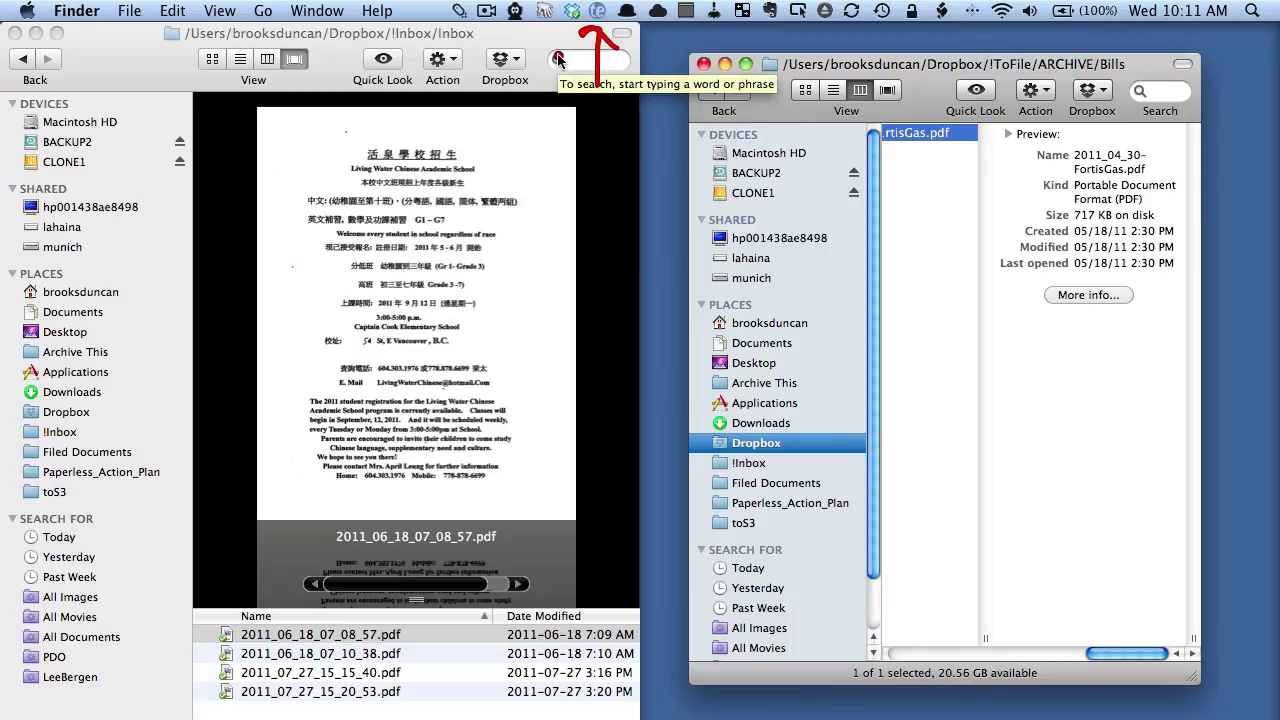
mouse_move(712, 95)
left_mouse_down()
mouse_move(712, 42)
mouse_move(700, 47)
mouse_move(727, 45)
left_mouse_up()
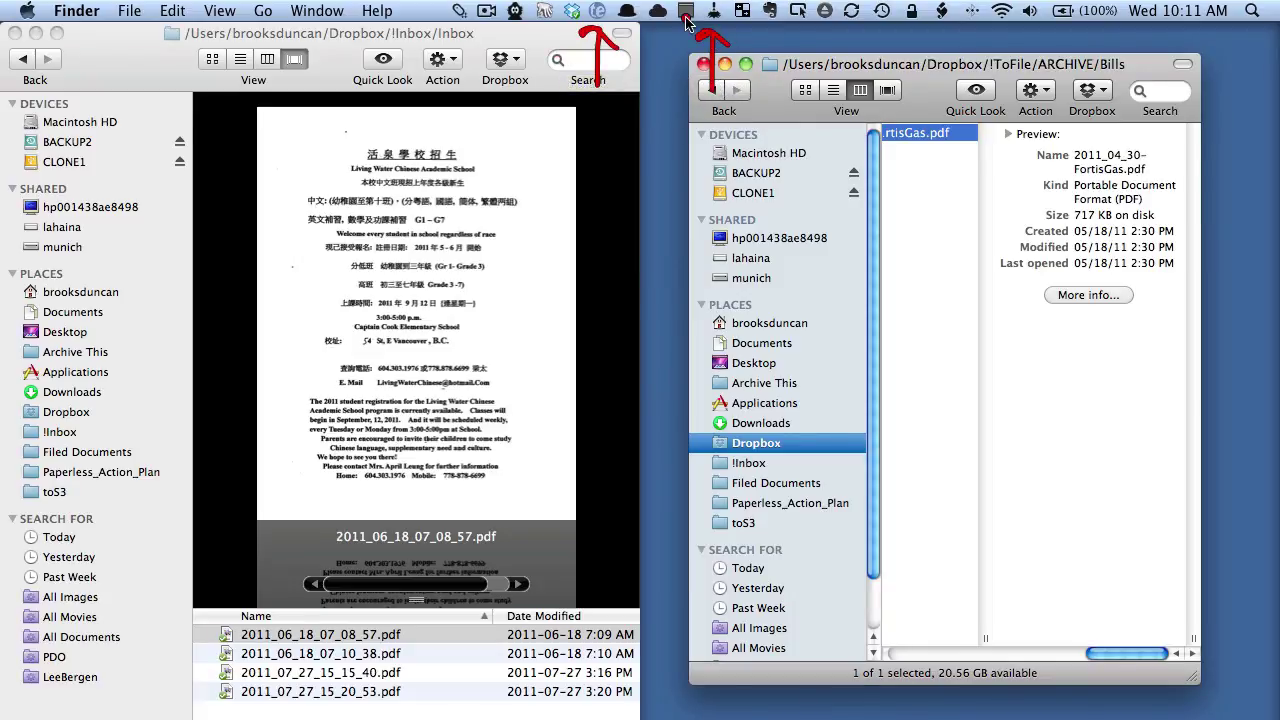